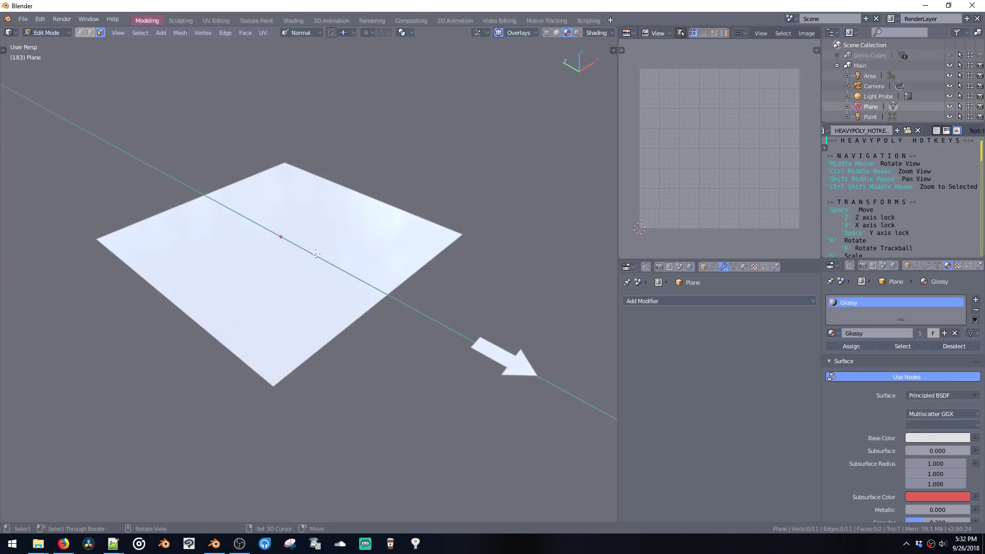
Select the square plane's face and extrude it upward by about 0.85 into a block
{"action": "left_click", "coordinate": [357, 266]}
{"action": "middle_click_drag", "start_coordinate": [357, 266], "coordinate": [395, 244]}
{"action": "key", "text": "e"}
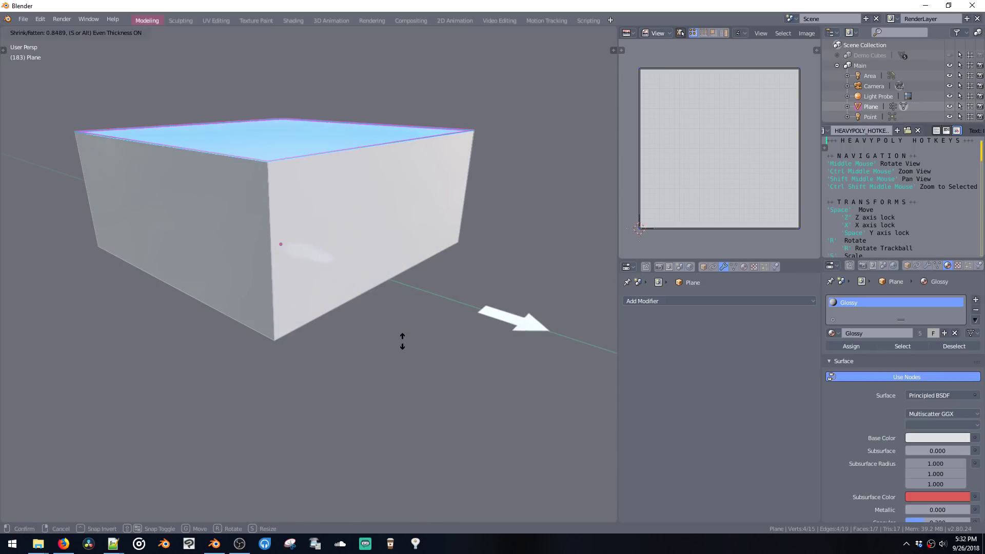
{"action": "left_click", "coordinate": [403, 345]}
Select the arrow-shaped face beside the block and extrude it upward into an arrow-shaped column
{"action": "middle_click_drag", "start_coordinate": [441, 289], "coordinate": [414, 280], "text": "shift"}
{"action": "left_click_drag", "start_coordinate": [415, 281], "coordinate": [539, 326]}
{"action": "middle_click_drag", "start_coordinate": [484, 328], "coordinate": [367, 282], "text": "shift"}
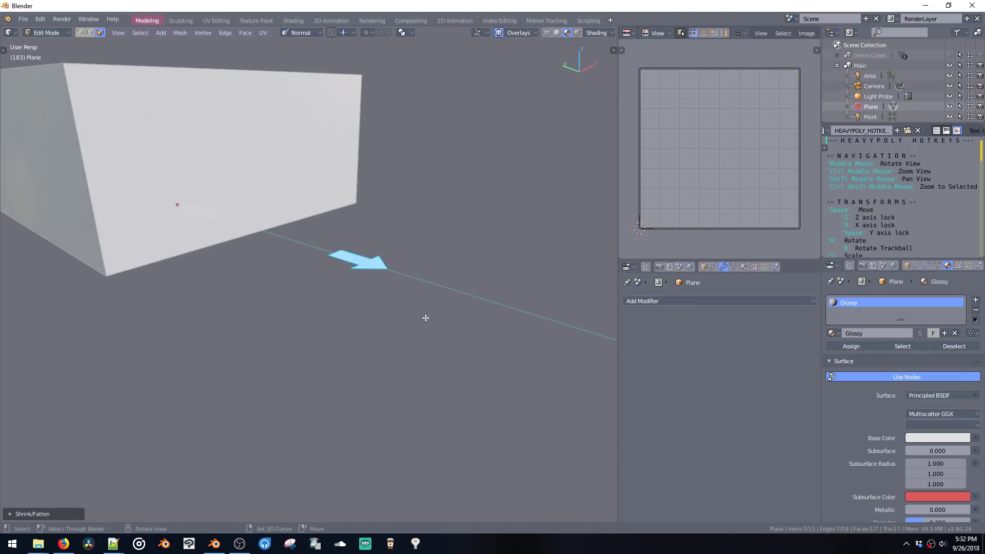
{"action": "key", "text": "e"}
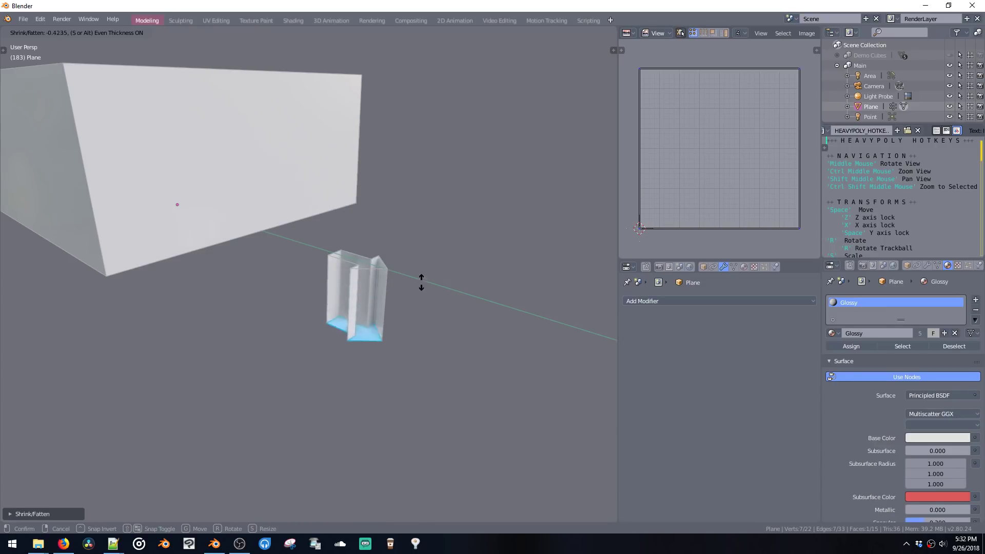
{"action": "left_click", "coordinate": [428, 373]}
Duplicate the arrow column's top face beside it and extrude the copy downward with Extrude and Move on Normals
{"action": "middle_click_drag", "start_coordinate": [435, 269], "coordinate": [365, 236]}
{"action": "key", "text": "shift+d"}
{"action": "left_click", "coordinate": [518, 295]}
{"action": "middle_click_drag", "start_coordinate": [518, 295], "coordinate": [420, 283]}
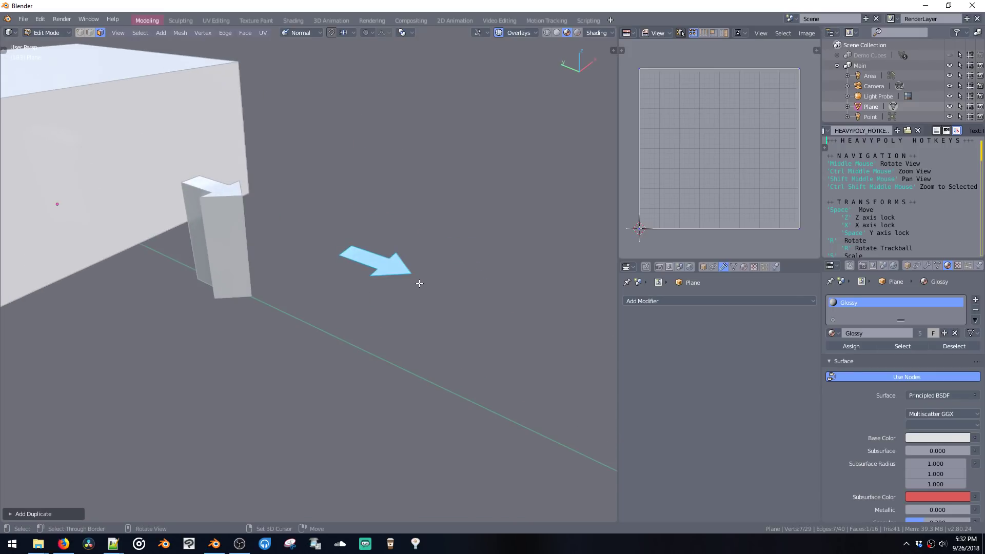
{"action": "key", "text": "F3"}
{"action": "key", "text": "Return"}
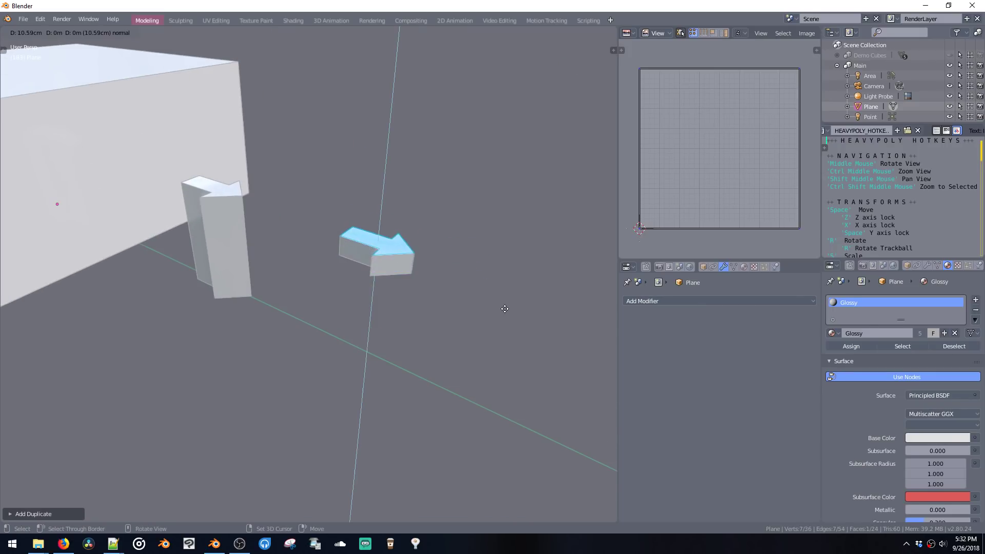
{"action": "left_click", "coordinate": [512, 375]}
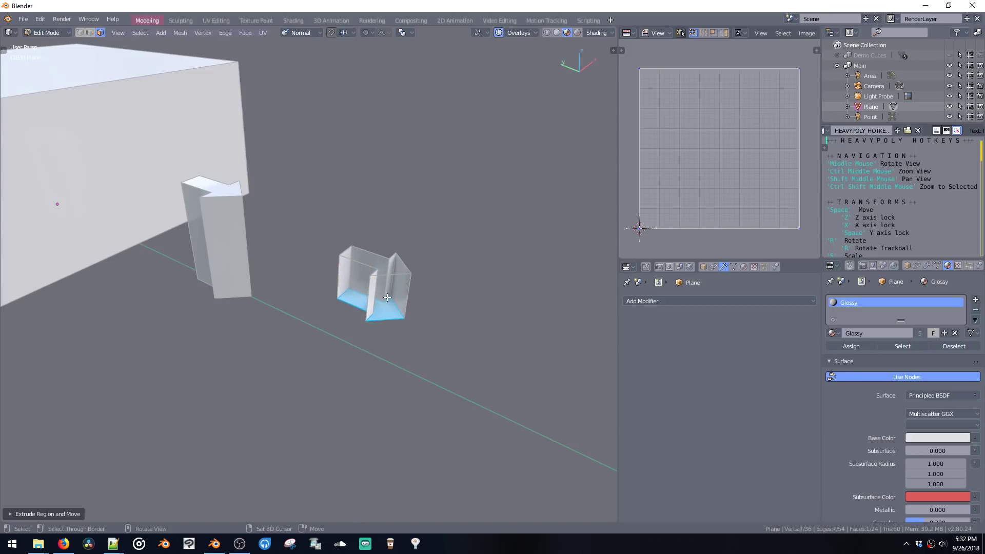
Duplicate a rectangular face of the inverted arrow to open space and extrude it along its normal into an inverted box
{"action": "key", "text": "shift+d"}
{"action": "left_click", "coordinate": [501, 307]}
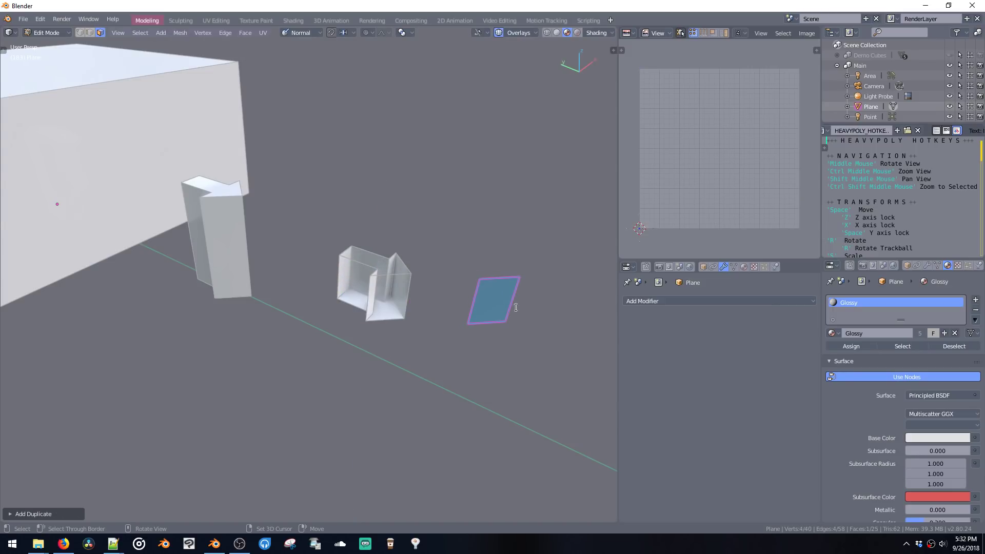
{"action": "key", "text": "F3"}
{"action": "key", "text": "Return"}
{"action": "left_click", "coordinate": [565, 390]}
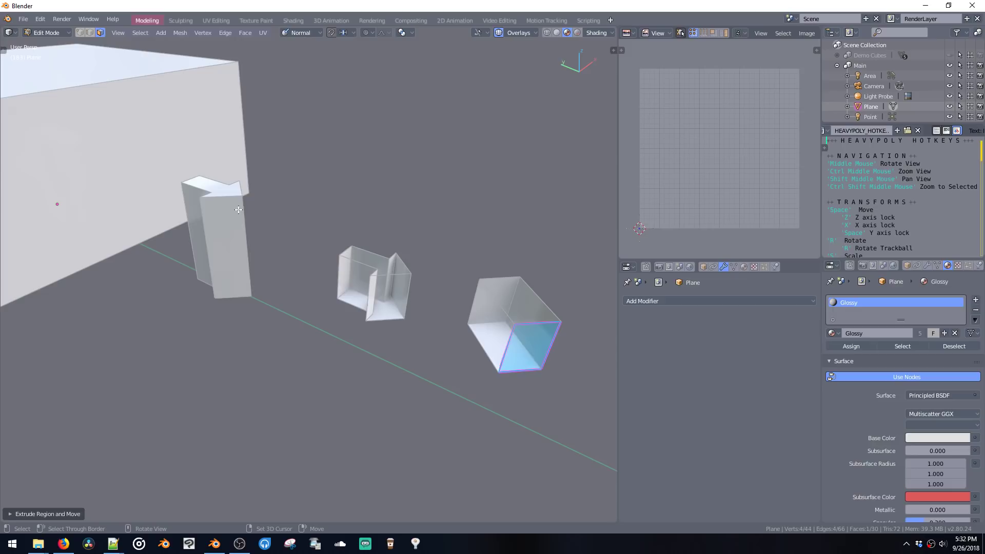
Duplicate the arrow column's rectangular side face and extrude the copy with Extrude and Move on Normals into a tall box
{"action": "left_click", "coordinate": [238, 210]}
{"action": "key", "text": "shift+d"}
{"action": "left_click", "coordinate": [375, 153]}
{"action": "key", "text": "F3"}
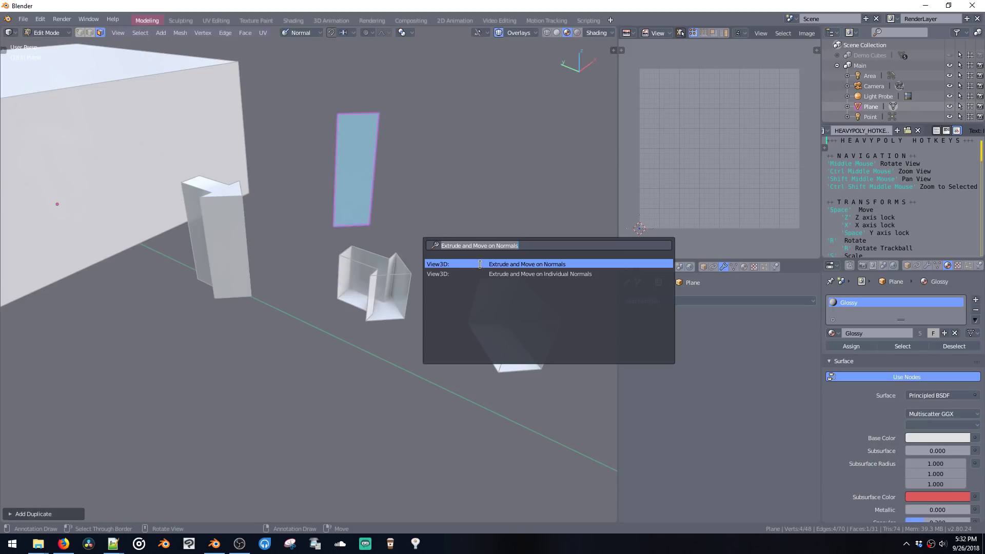
{"action": "key", "text": "Return"}
{"action": "left_click", "coordinate": [489, 298]}
Select all linked geometry of the tall box and move it away from the arrow shapes
{"action": "middle_click_drag", "start_coordinate": [490, 297], "coordinate": [230, 200]}
{"action": "double_click", "coordinate": [230, 200]}
{"action": "key", "text": "space"}
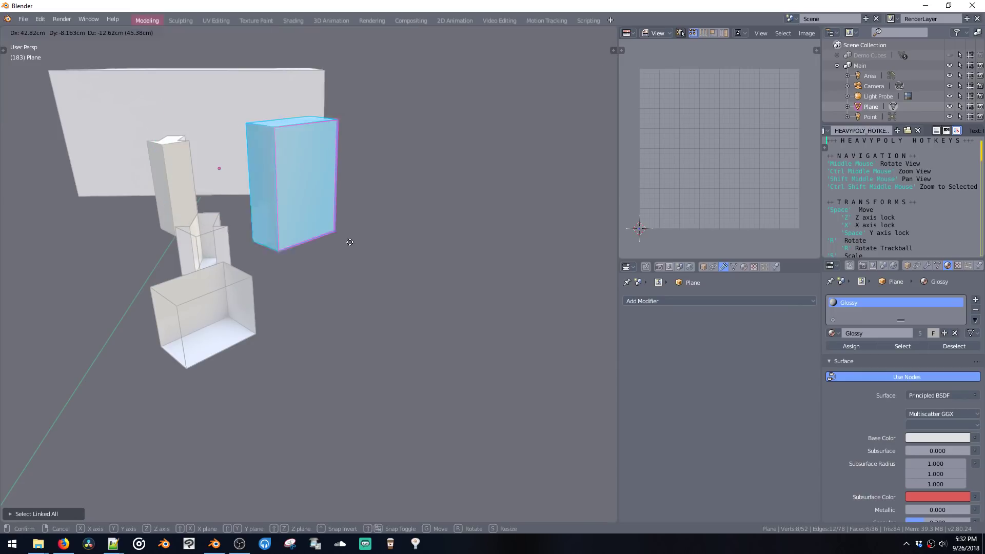
{"action": "left_click", "coordinate": [377, 259]}
{"action": "middle_click_drag", "start_coordinate": [308, 226], "coordinate": [395, 242]}
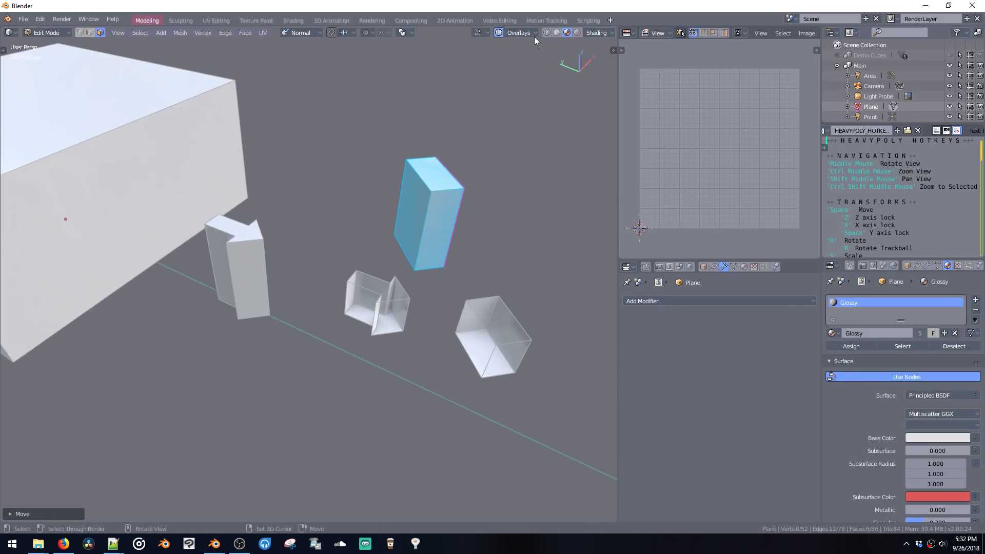
Turn off Backface Culling in the viewport overlays
{"action": "left_click", "coordinate": [524, 32]}
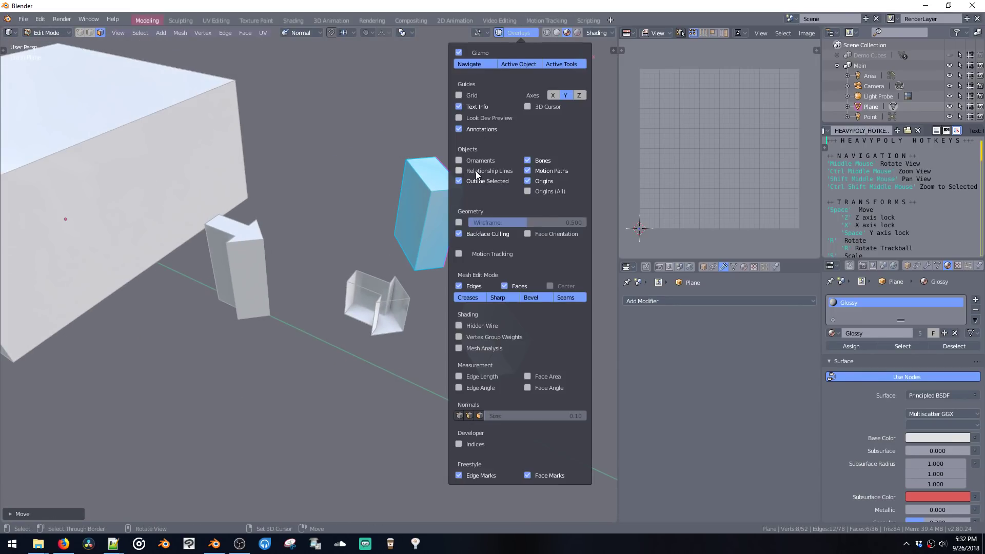
{"action": "left_click", "coordinate": [459, 233]}
{"action": "left_click", "coordinate": [457, 233]}
{"action": "left_click", "coordinate": [456, 234]}
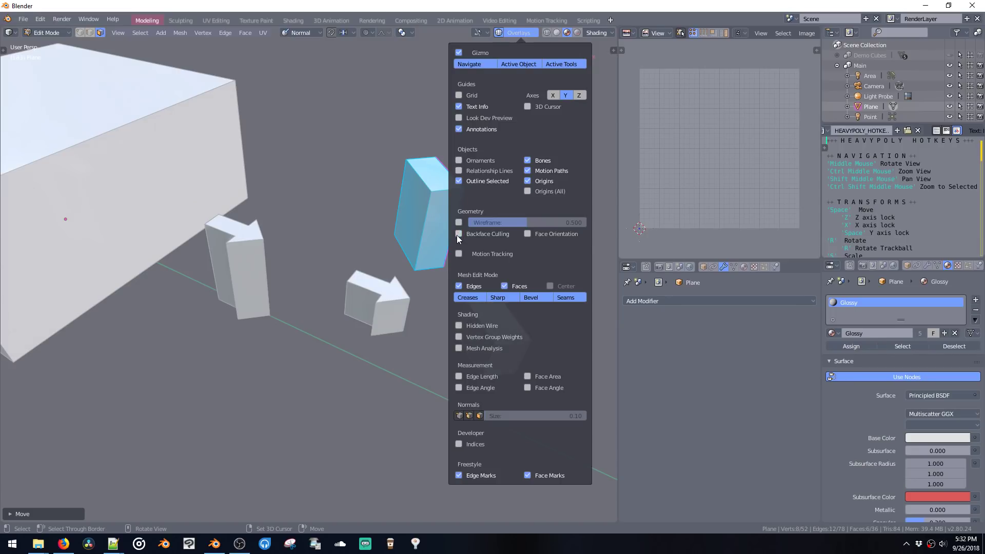
Select the inverted box and move it next to the small arrow block, adjusting its position along the Y axis
{"action": "mouse_move", "coordinate": [325, 219]}
{"action": "middle_mouse_down"}
{"action": "mouse_move", "coordinate": [293, 219]}
{"action": "mouse_move", "coordinate": [324, 219]}
{"action": "middle_mouse_up"}
{"action": "left_click_drag", "start_coordinate": [404, 317], "coordinate": [405, 317]}
{"action": "left_click_drag", "start_coordinate": [428, 234], "coordinate": [521, 342]}
{"action": "key", "text": "space"}
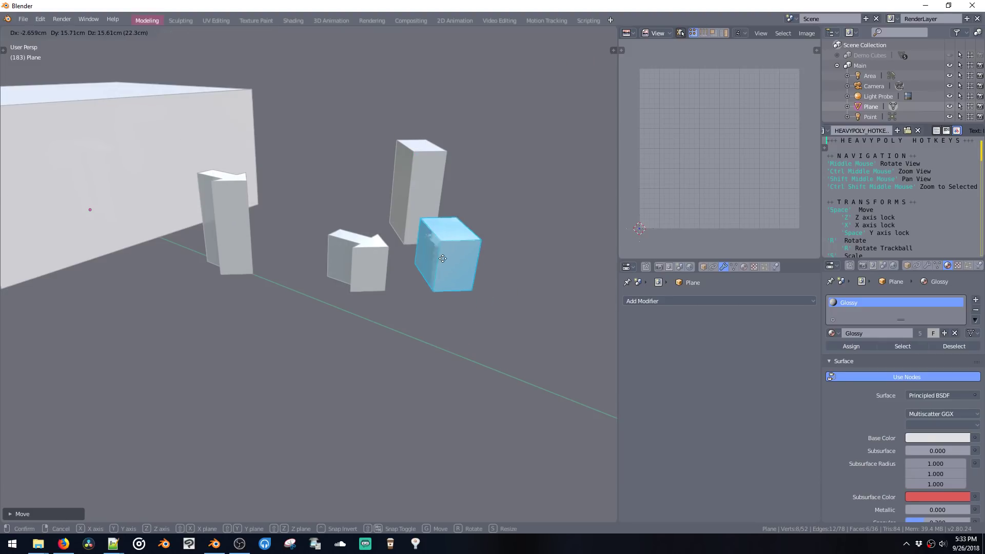
{"action": "left_click", "coordinate": [437, 259]}
{"action": "middle_click_drag", "start_coordinate": [437, 260], "coordinate": [474, 261]}
{"action": "key", "text": "space"}
{"action": "key", "text": "space"}
{"action": "left_click", "coordinate": [393, 238]}
Raise the inverted box along the Z axis and place it so it overlaps the tall box
{"action": "key", "text": "space"}
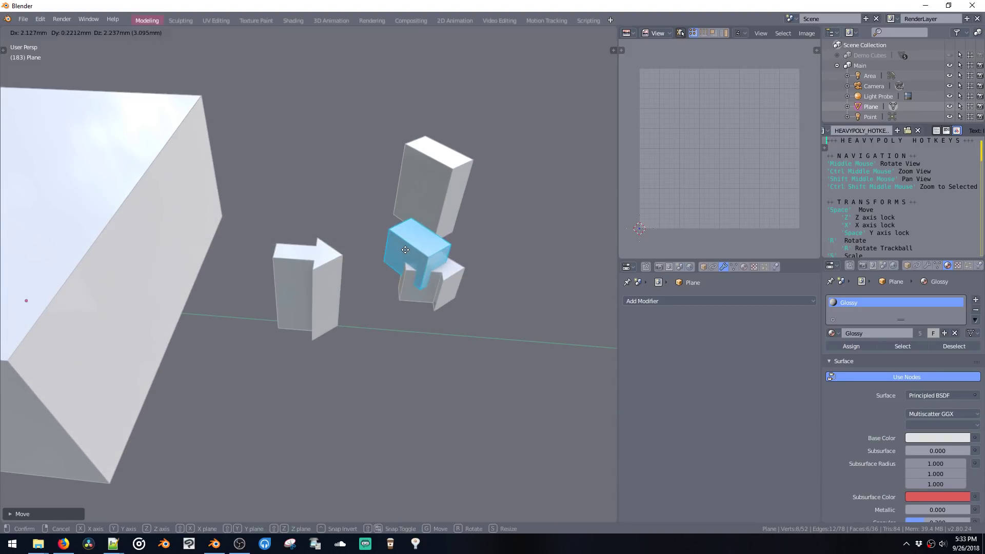
{"action": "key", "text": "z"}
{"action": "left_click", "coordinate": [403, 205]}
{"action": "key", "text": "space"}
{"action": "left_click", "coordinate": [398, 192]}
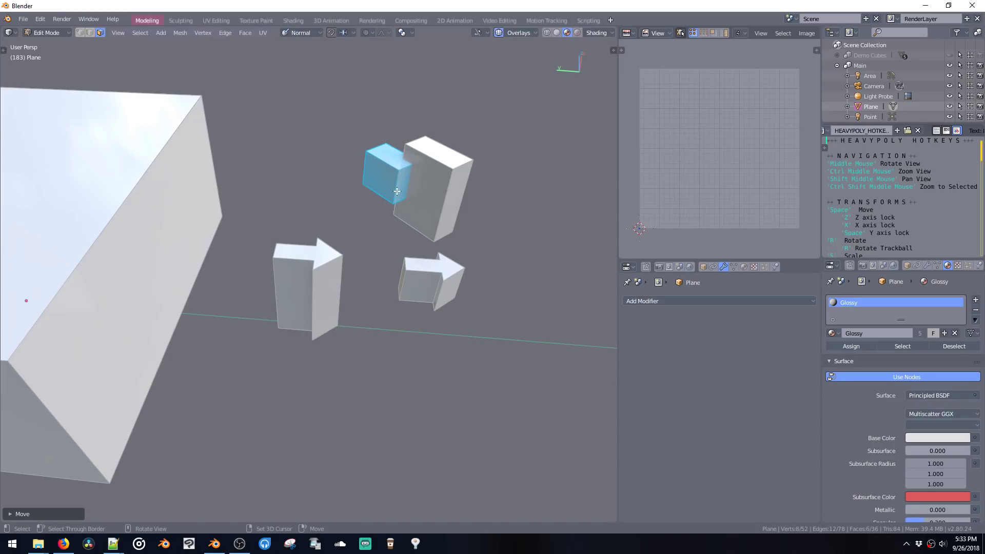
Select the arrow shapes and the two overlapping boxes, and turn Backface Culling on in the viewport overlays
{"action": "left_click_drag", "start_coordinate": [225, 91], "coordinate": [522, 427]}
{"action": "right_click_drag", "start_coordinate": [541, 456], "coordinate": [540, 455]}
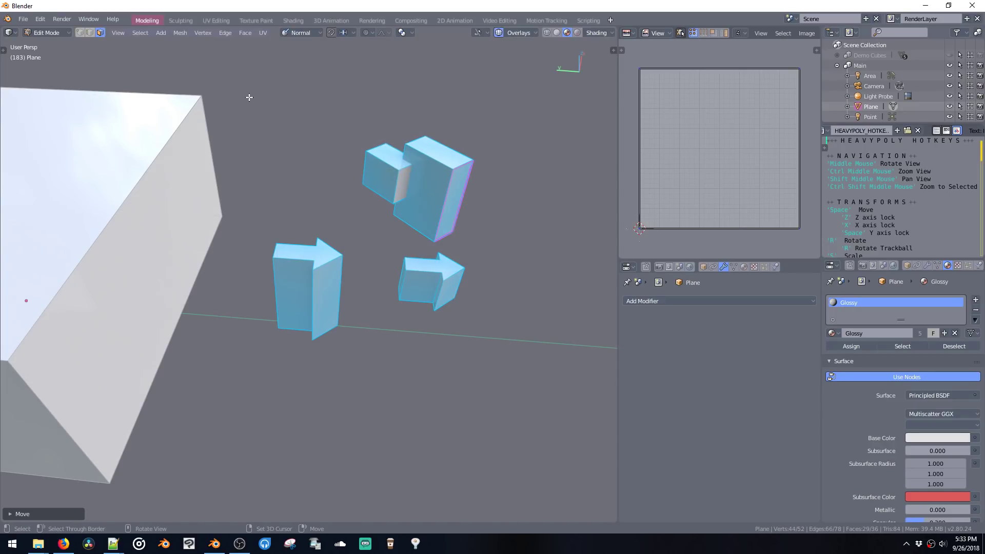
{"action": "right_click_drag", "start_coordinate": [250, 98], "coordinate": [531, 305]}
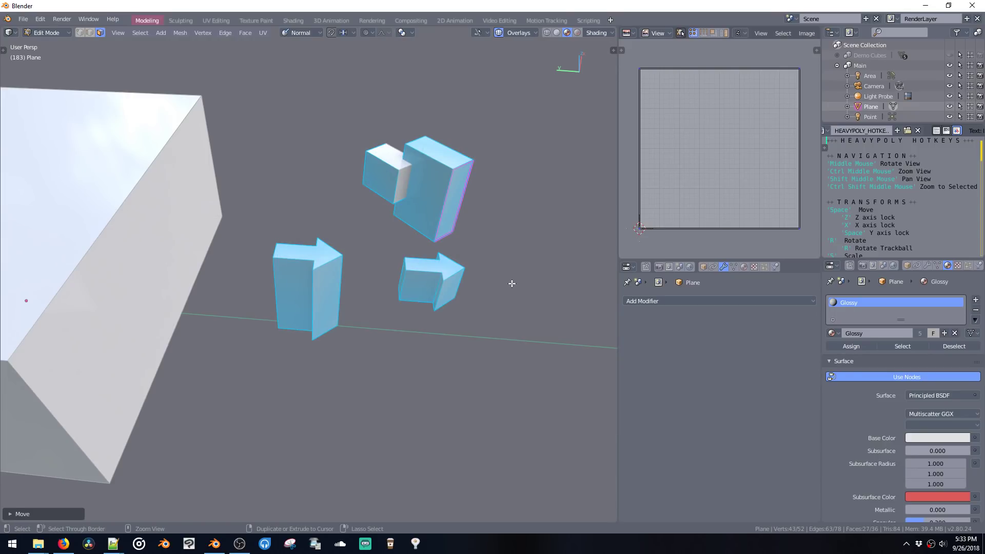
{"action": "left_click", "coordinate": [511, 32]}
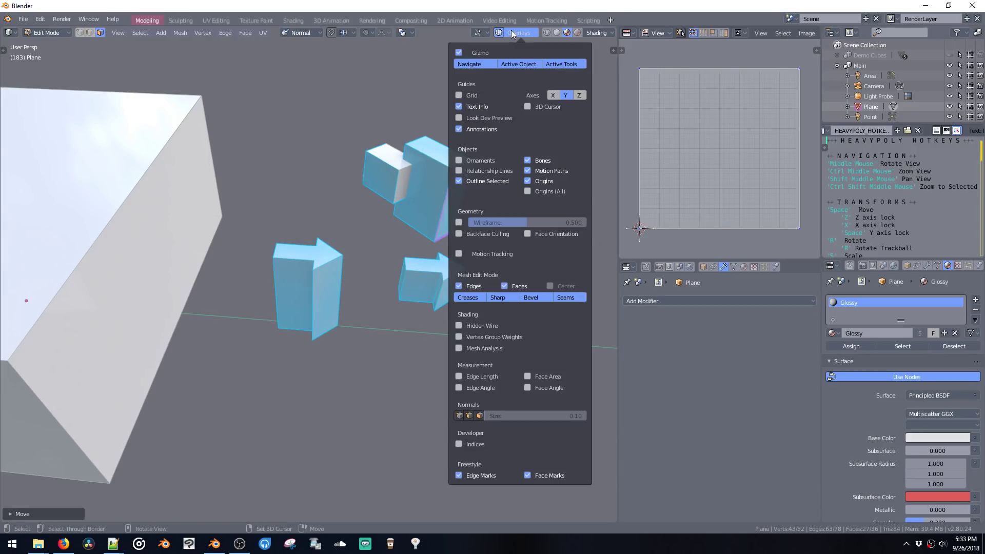
{"action": "left_click", "coordinate": [459, 233]}
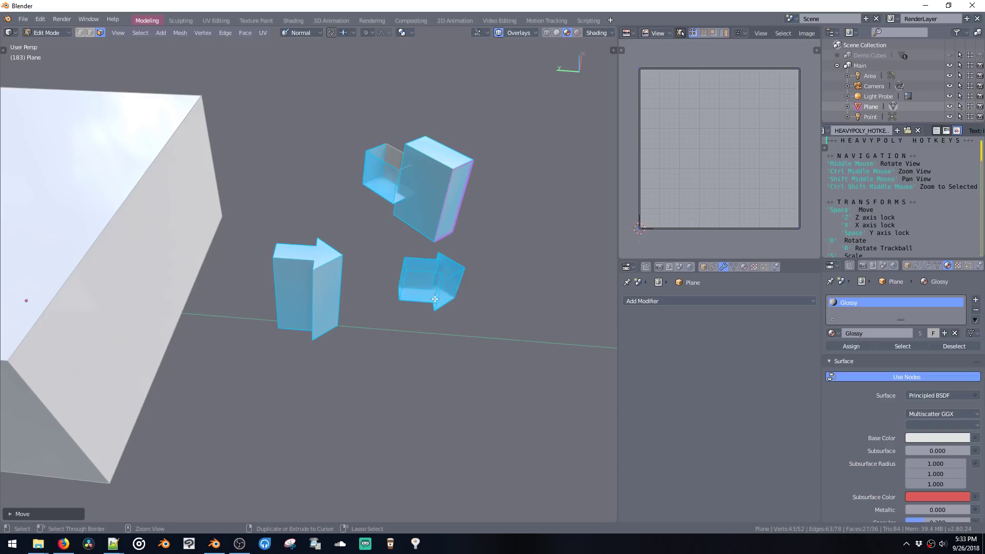
Select all four small shapes and make their normals consistent
{"action": "key", "text": "ctrl+n"}
{"action": "left_click_drag", "start_coordinate": [278, 119], "coordinate": [490, 324]}
{"action": "key", "text": "ctrl+n"}
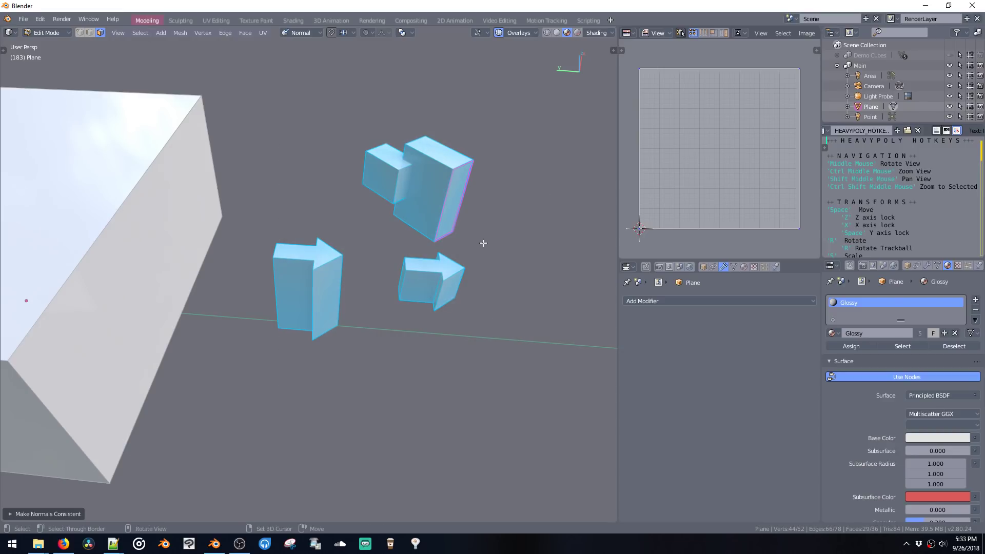
Select the linked tall box, reposition it against the smaller box, and clear the selection
{"action": "middle_click_drag", "start_coordinate": [483, 243], "coordinate": [394, 259]}
{"action": "double_click", "coordinate": [359, 222]}
{"action": "key", "text": "space"}
{"action": "left_click", "coordinate": [397, 265]}
{"action": "key", "text": "space"}
{"action": "left_click", "coordinate": [357, 248]}
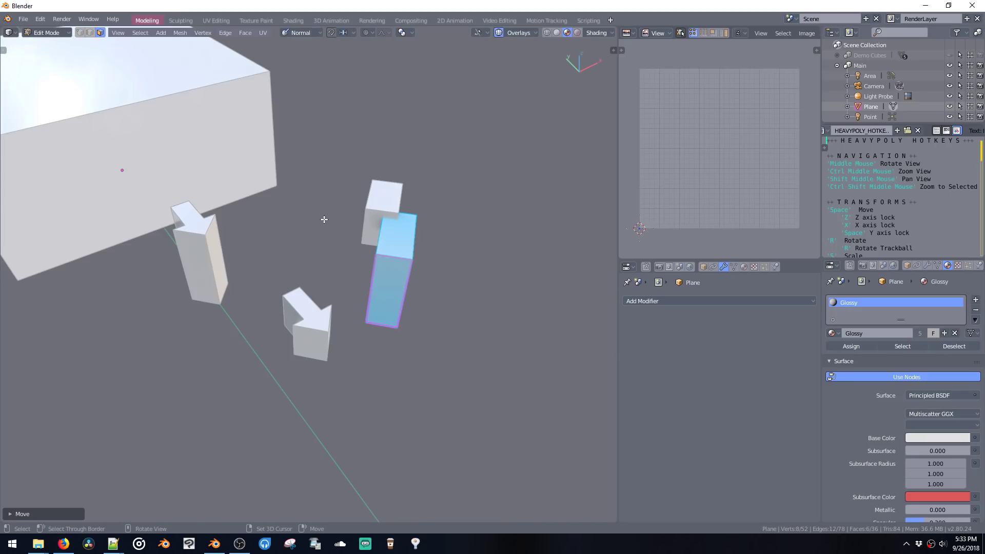
{"action": "middle_click_drag", "start_coordinate": [324, 219], "coordinate": [338, 202]}
{"action": "left_click", "coordinate": [355, 234]}
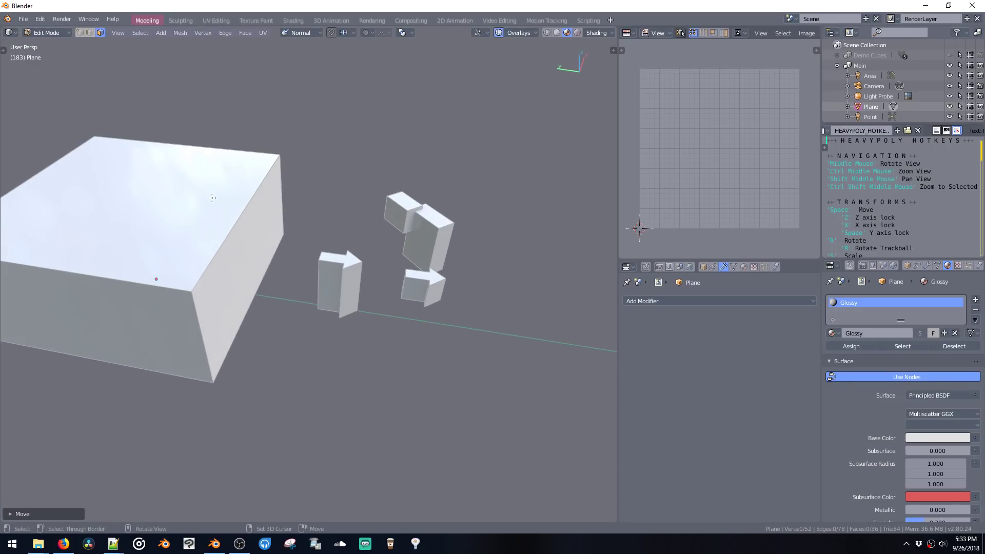
Duplicate the large block's top face, move the copy in front of the small shapes, and scale it down
{"action": "left_click", "coordinate": [183, 207]}
{"action": "key", "text": "shift+d"}
{"action": "left_click", "coordinate": [575, 253]}
{"action": "middle_click_drag", "start_coordinate": [485, 333], "coordinate": [391, 235], "text": "shift"}
{"action": "key", "text": "space"}
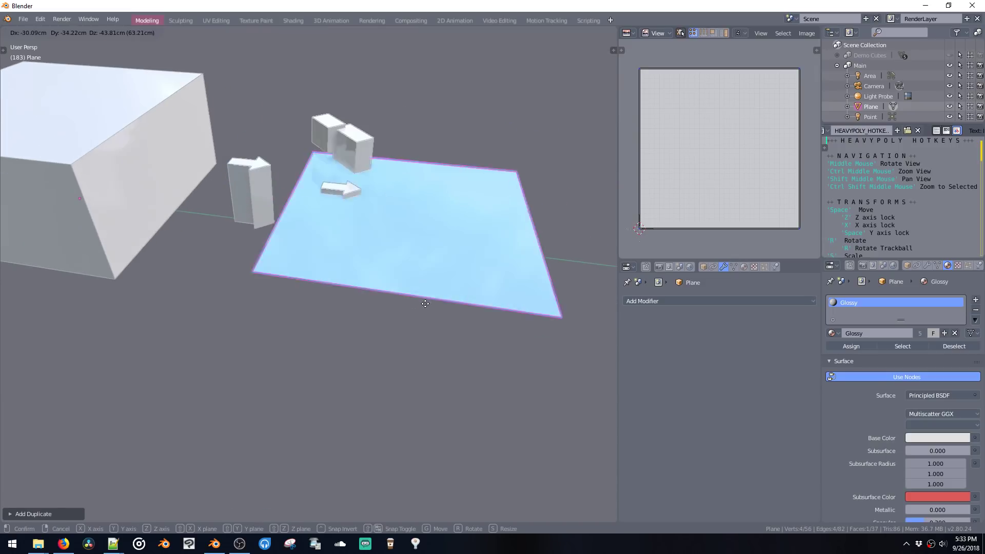
{"action": "left_click", "coordinate": [441, 377]}
{"action": "key", "text": "s"}
{"action": "left_click", "coordinate": [454, 332]}
Extrude the scaled-down square face downward into a tall block
{"action": "middle_click_drag", "start_coordinate": [451, 294], "coordinate": [456, 334]}
{"action": "key", "text": "e"}
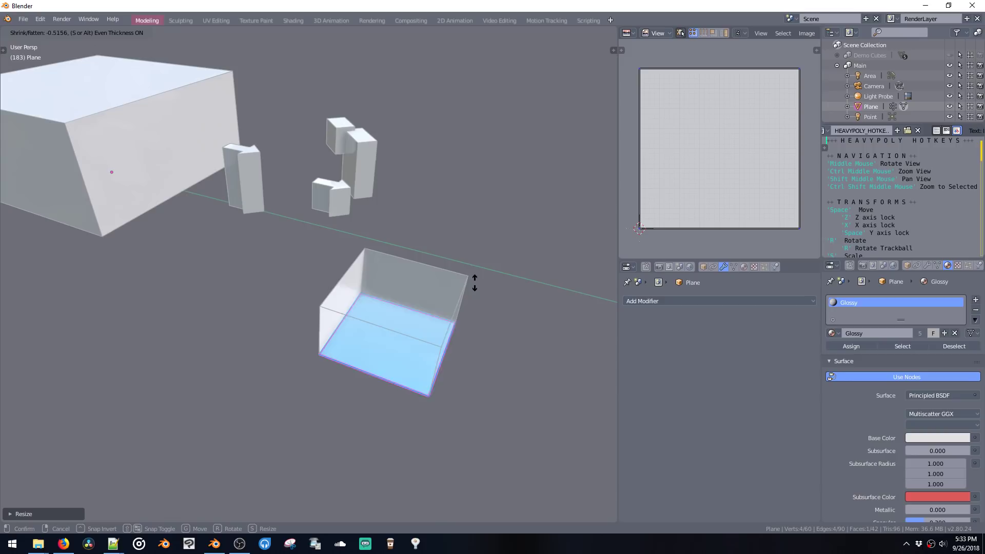
{"action": "left_click", "coordinate": [474, 224]}
{"action": "middle_click_drag", "start_coordinate": [465, 259], "coordinate": [391, 248]}
Duplicate the tall block's top face beside it and extrude the copy downward into a shorter block
{"action": "left_click", "coordinate": [278, 278]}
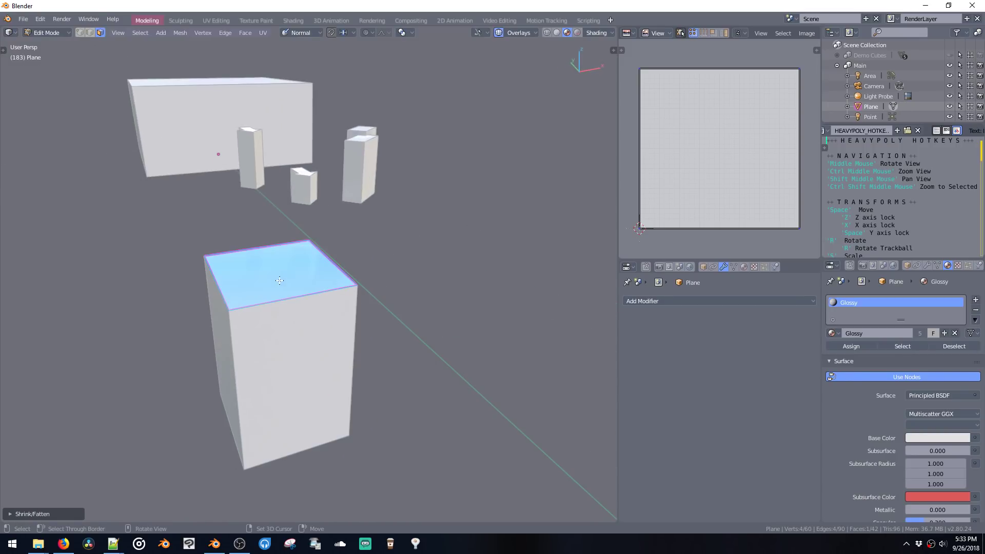
{"action": "key", "text": "shift+d"}
{"action": "left_click", "coordinate": [479, 267]}
{"action": "key", "text": "e"}
{"action": "left_click", "coordinate": [477, 237]}
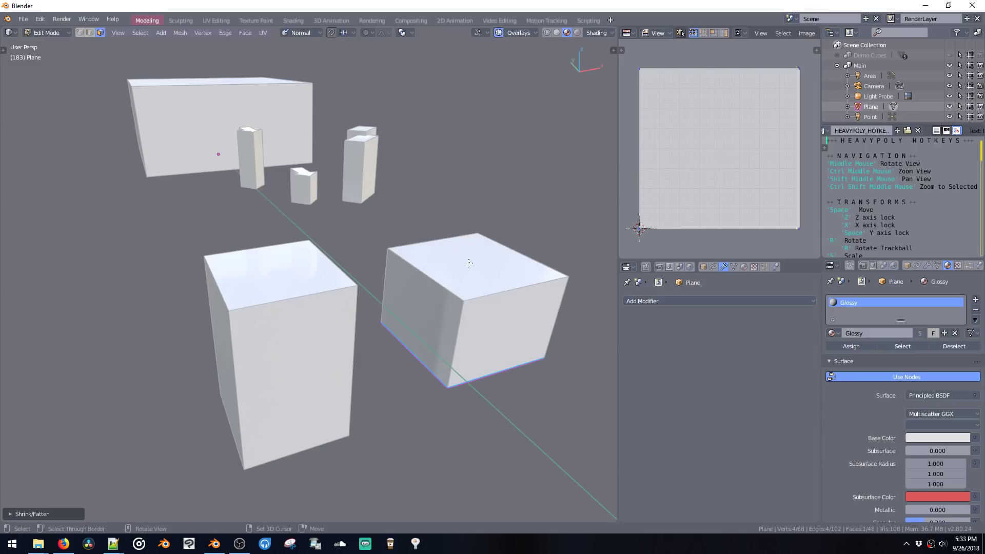
Duplicate the shorter block's top face behind it and extrude the copy upward into another block
{"action": "left_click", "coordinate": [474, 260]}
{"action": "key", "text": "shift+d"}
{"action": "left_click", "coordinate": [453, 184]}
{"action": "key", "text": "e"}
{"action": "left_click", "coordinate": [455, 241]}
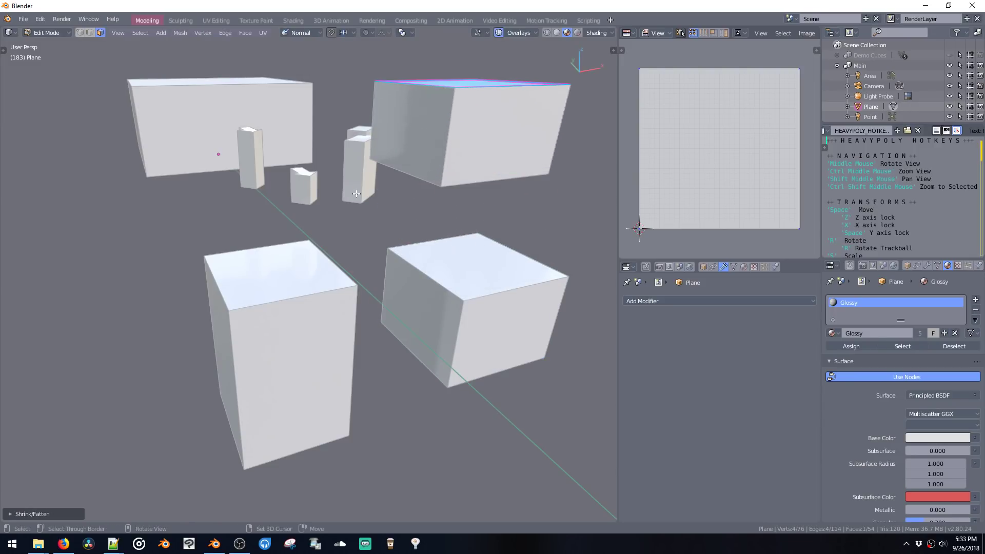
Duplicate a small shape's side face, place it in front of the arrow column, and extrude it into a narrow beam
{"action": "middle_click_drag", "start_coordinate": [455, 241], "coordinate": [337, 229]}
{"action": "left_click", "coordinate": [337, 229]}
{"action": "key", "text": "shift+d"}
{"action": "left_click", "coordinate": [298, 279]}
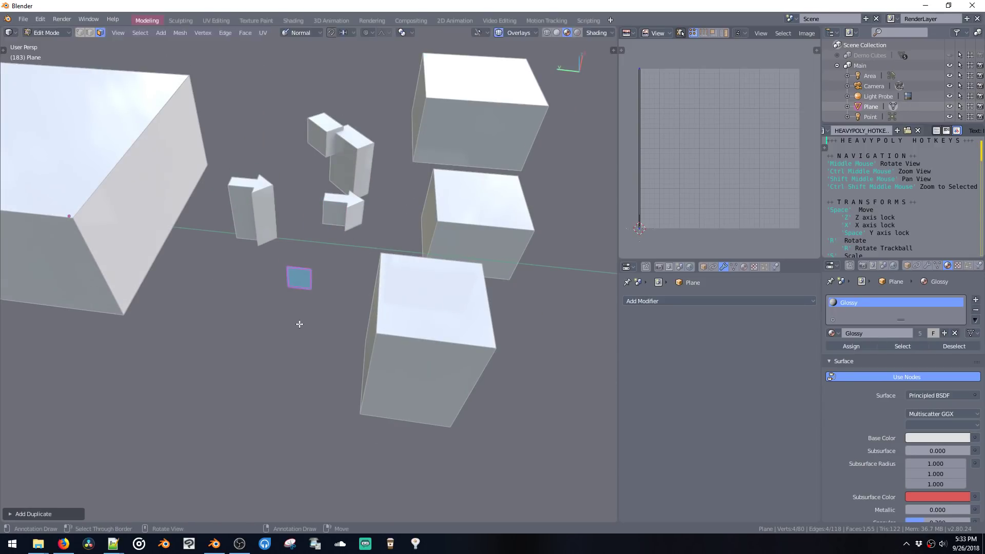
{"action": "key", "text": "e"}
{"action": "left_click", "coordinate": [303, 288]}
{"action": "middle_click_drag", "start_coordinate": [305, 288], "coordinate": [357, 316]}
{"action": "key", "text": "ctrl+space"}
{"action": "left_click", "coordinate": [398, 254]}
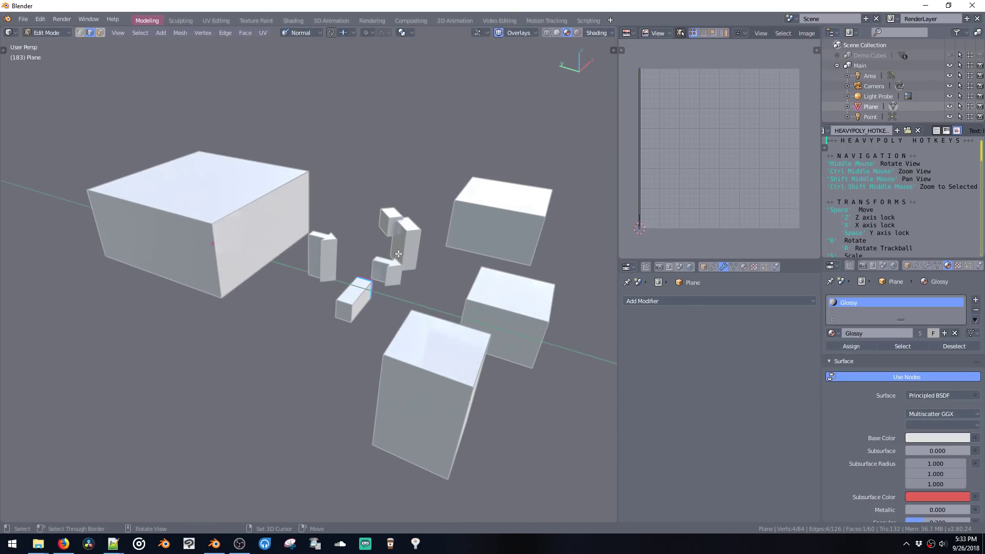
{"action": "middle_click_drag", "start_coordinate": [451, 234], "coordinate": [411, 240], "text": "shift"}
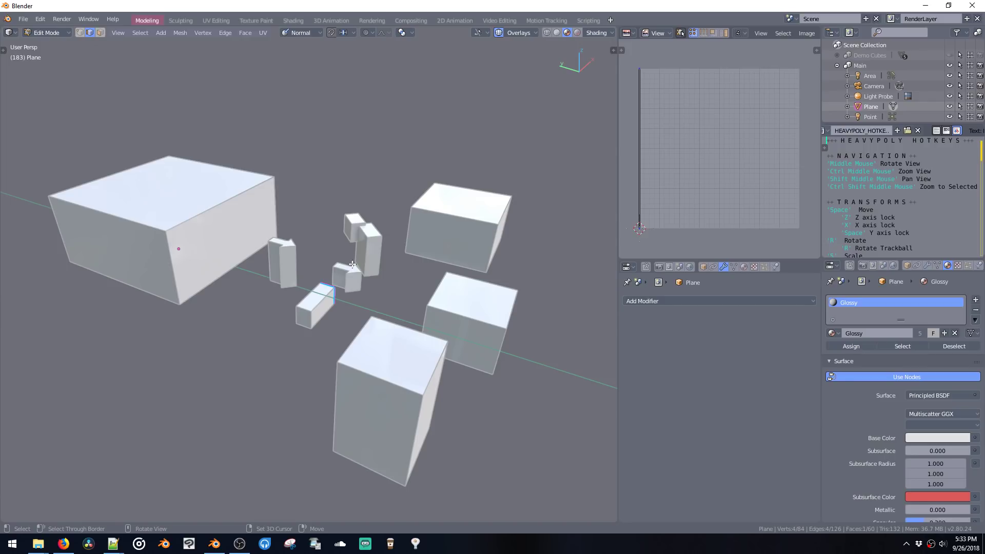
{"action": "middle_click_drag", "start_coordinate": [488, 257], "coordinate": [481, 297], "text": "shift"}
{"action": "key", "text": "ctrl+space"}
{"action": "key", "text": "ctrl+space"}
{"action": "left_click", "coordinate": [395, 240]}
Extrude the side face loop of the rear block outward evenly to form a wide slab
{"action": "left_click", "coordinate": [410, 220]}
{"action": "left_click", "coordinate": [440, 293], "text": "alt"}
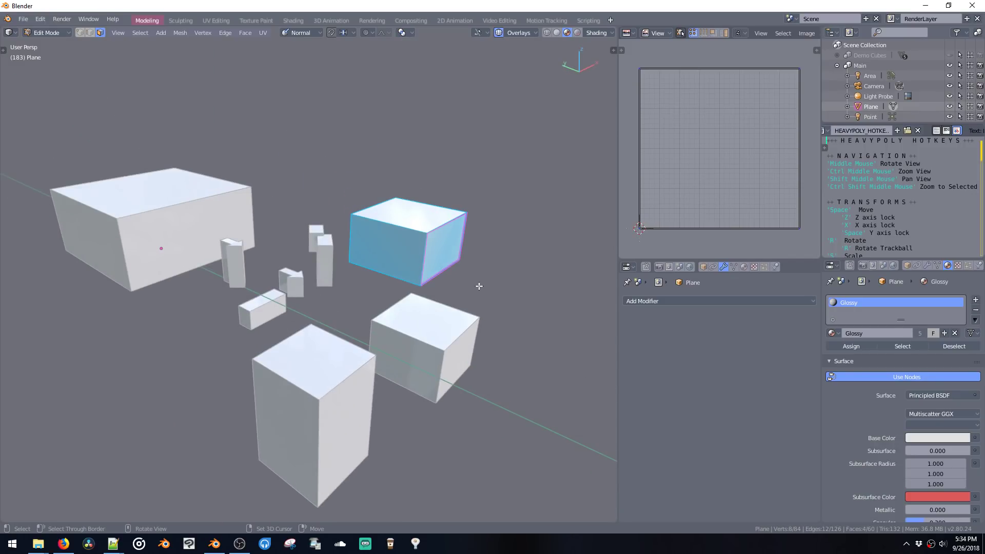
{"action": "key", "text": "alt+s"}
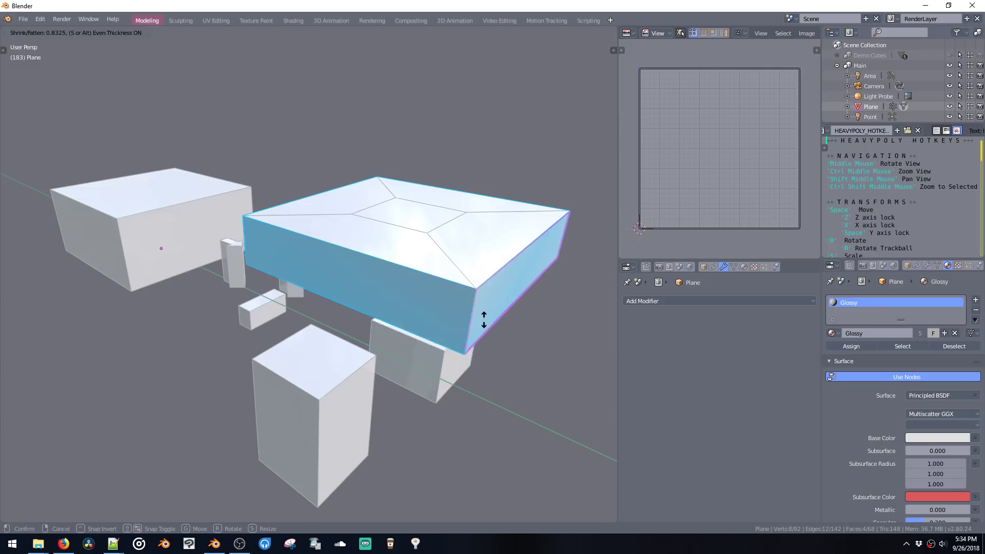
{"action": "left_click", "coordinate": [475, 324]}
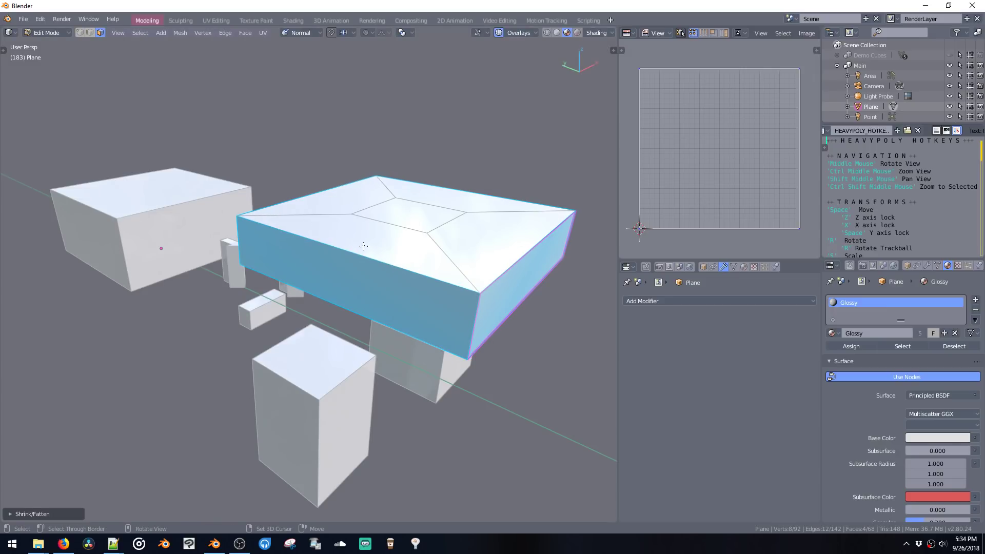
Try to extrude the slab's side face loop again along the Y axis
{"action": "key", "text": "e"}
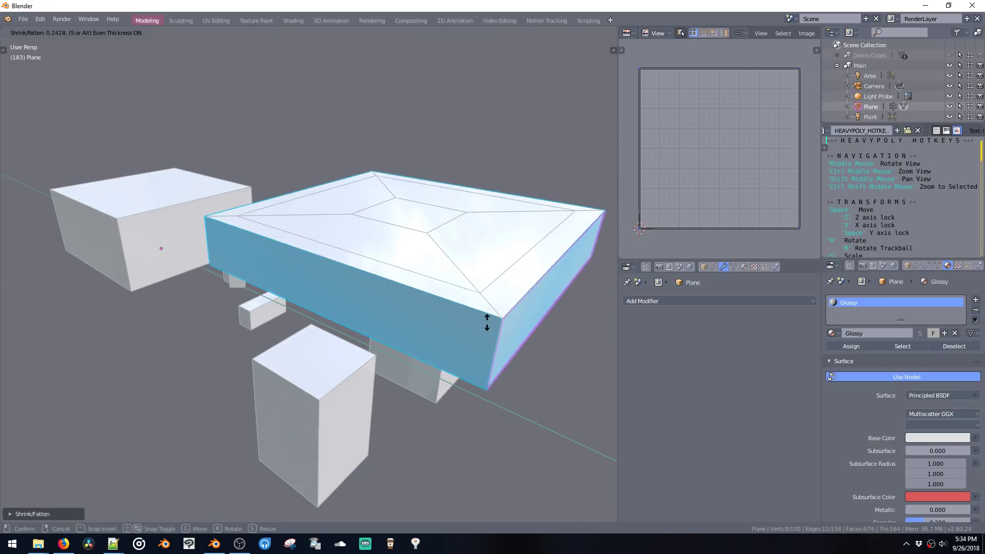
{"action": "key", "text": "y"}
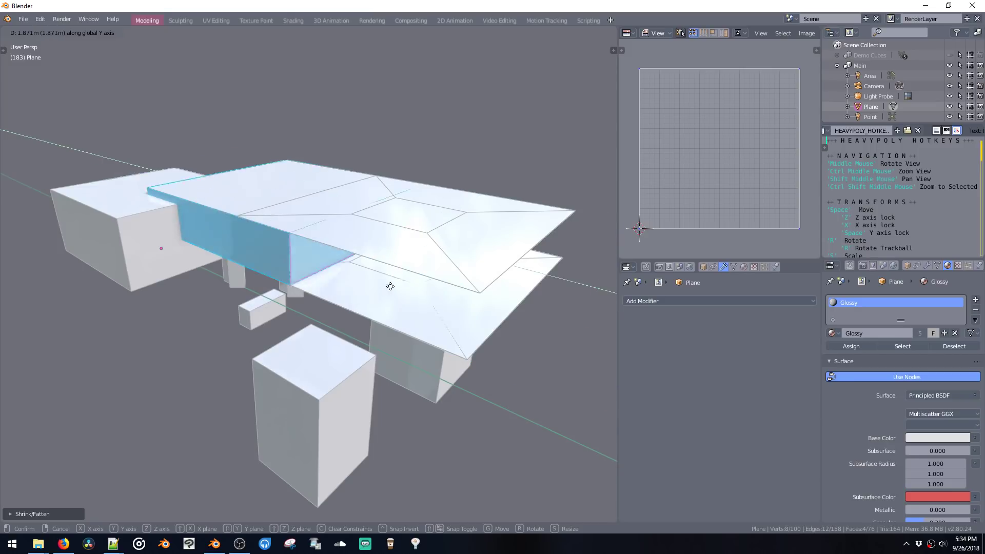
{"action": "key", "text": "Escape"}
{"action": "key", "text": "ctrl+z"}
Scale the slab's side face loop up slightly
{"action": "key", "text": "s"}
{"action": "left_click", "coordinate": [451, 358]}
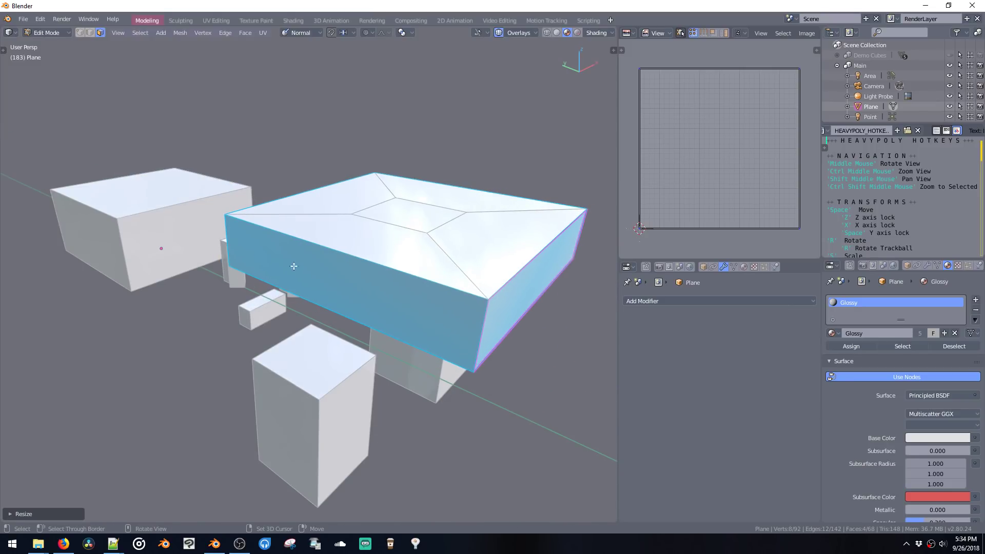
Add a 64-sided cylinder on the large first block's top face and raise it along Z
{"action": "left_click", "coordinate": [124, 249], "text": "alt"}
{"action": "middle_click_drag", "start_coordinate": [125, 249], "coordinate": [286, 272], "text": "shift"}
{"action": "left_click", "coordinate": [283, 216]}
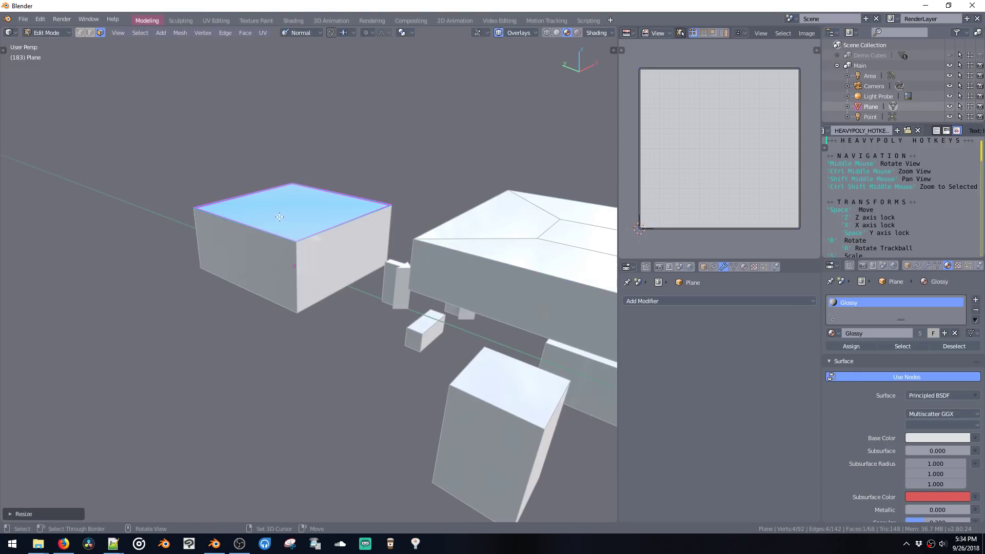
{"action": "key", "text": "shift+a"}
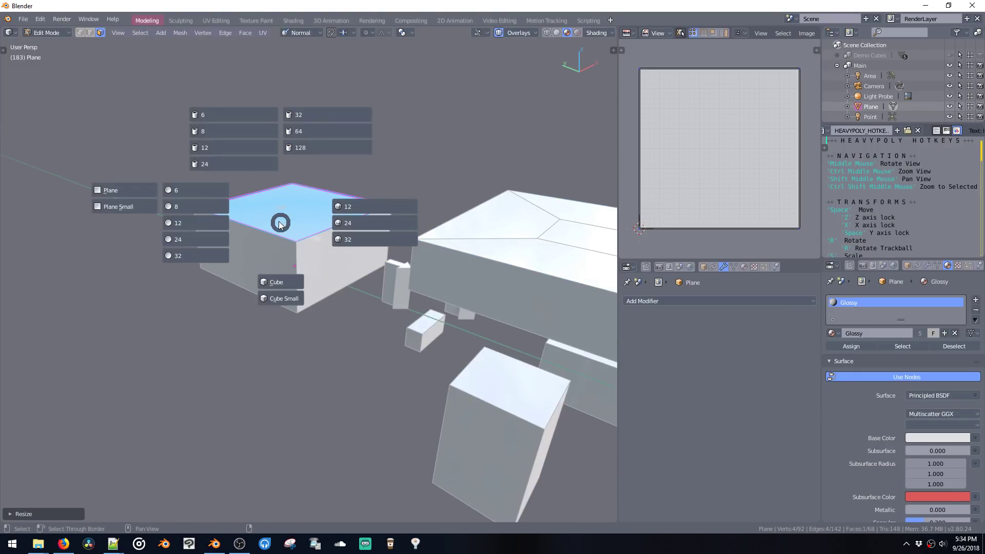
{"action": "left_click", "coordinate": [299, 135]}
{"action": "key", "text": "space"}
{"action": "middle_click_drag", "start_coordinate": [286, 156], "coordinate": [325, 227], "text": "shift"}
{"action": "key", "text": "z"}
{"action": "left_click", "coordinate": [322, 183]}
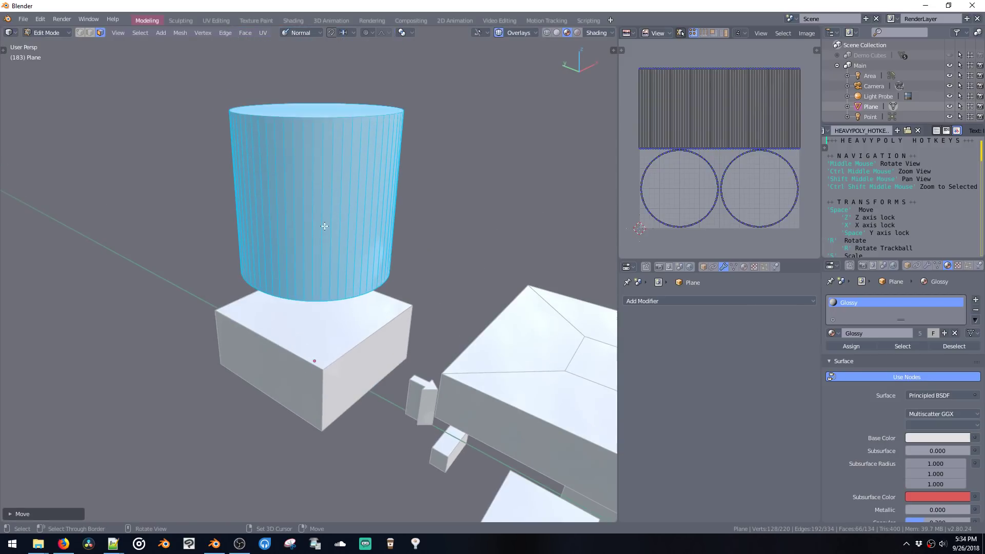
Inset the cylinder's side face loop and extrude the inset band outward into a wide disc
{"action": "left_click", "coordinate": [331, 226], "text": "alt"}
{"action": "key", "text": "i"}
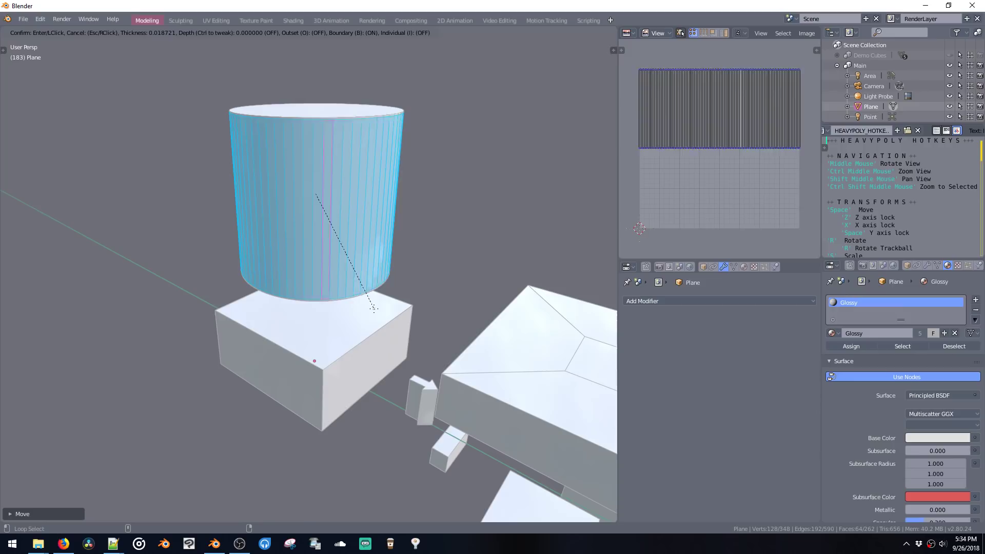
{"action": "left_click", "coordinate": [333, 249]}
{"action": "middle_click_drag", "start_coordinate": [332, 249], "coordinate": [382, 238]}
{"action": "key", "text": "e"}
{"action": "left_click", "coordinate": [376, 295]}
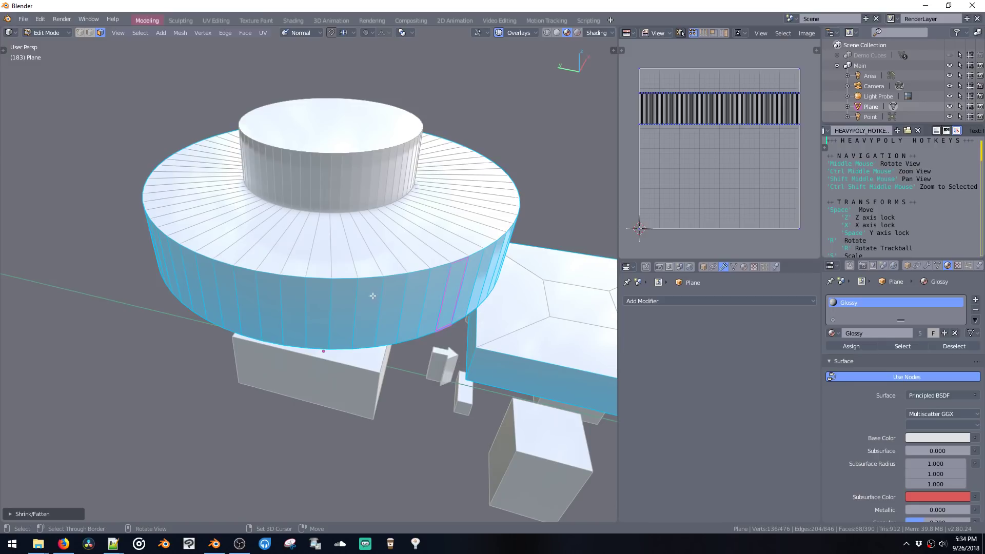
Extrude only the disc's outer side face loop outward two more times
{"action": "double_click", "coordinate": [373, 296]}
{"action": "key", "text": "shift+e"}
{"action": "left_click", "coordinate": [362, 379]}
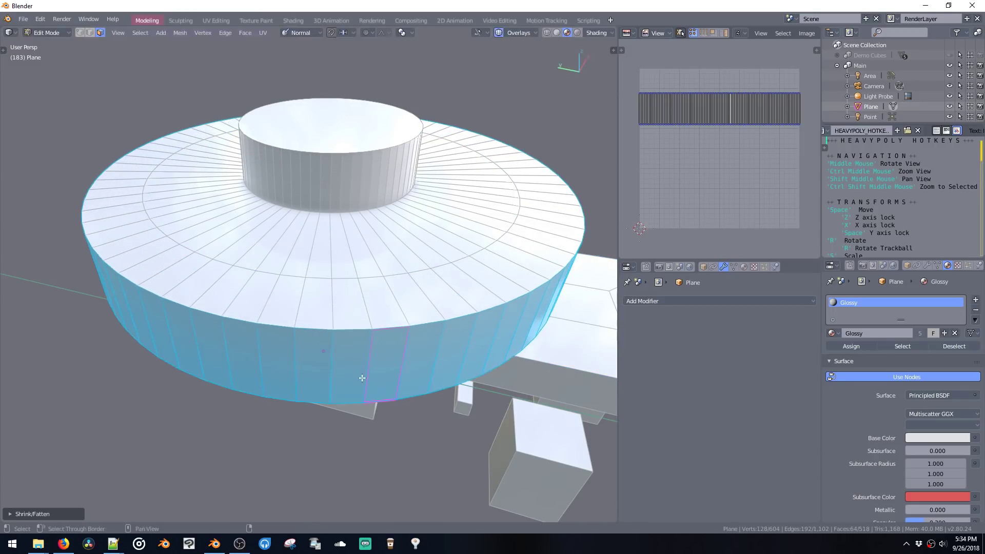
{"action": "key", "text": "shift+e"}
{"action": "left_click", "coordinate": [359, 421]}
Extrude a ring of faces on the disc's top surface upward twice to form a raised wall
{"action": "double_click", "coordinate": [352, 303]}
{"action": "key", "text": "shift+e"}
{"action": "left_click", "coordinate": [354, 339]}
{"action": "key", "text": "shift+e"}
{"action": "left_click", "coordinate": [355, 372]}
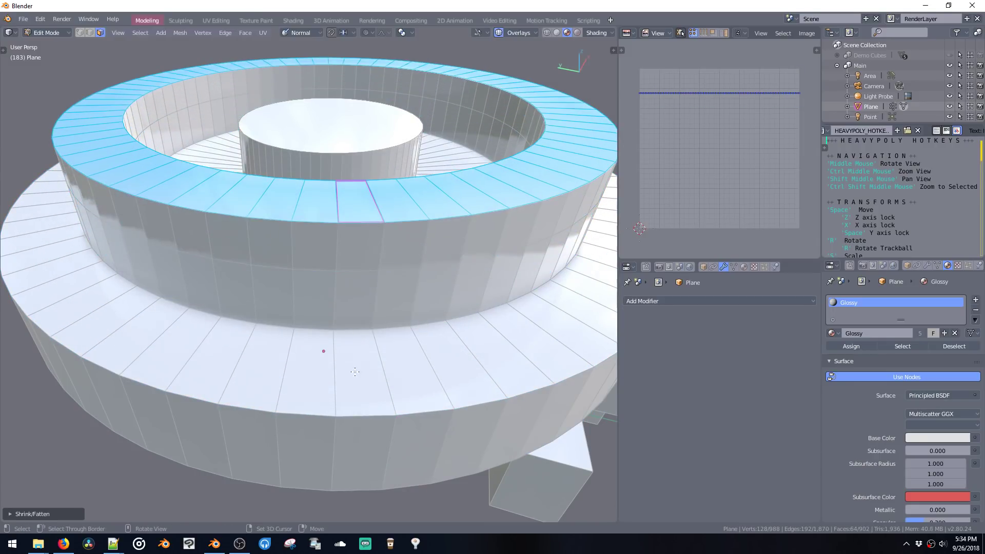
Bevel the inner and outer top edge loops of the raised ring wall
{"action": "key", "text": "2"}
{"action": "key", "text": "ctrl+b"}
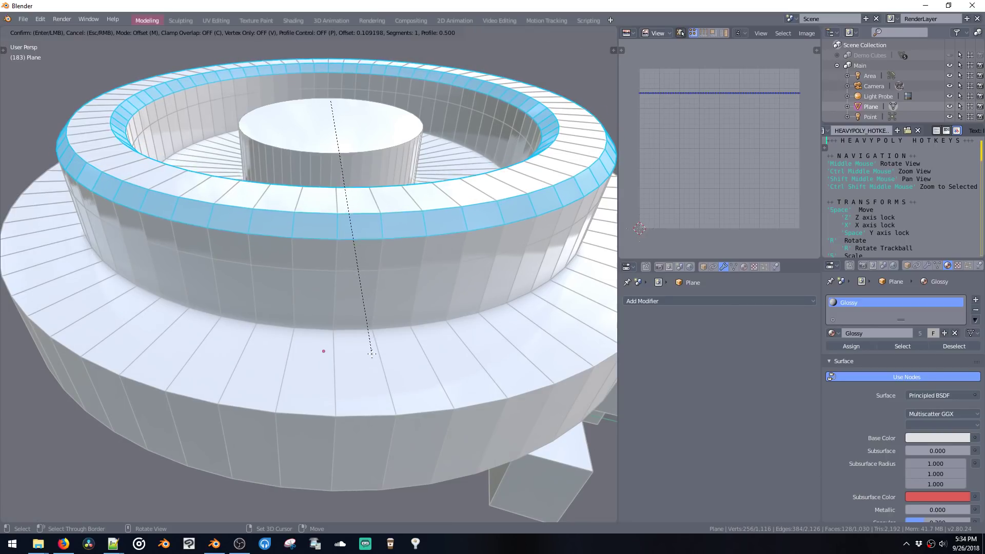
{"action": "left_click", "coordinate": [403, 287]}
Bevel the upper outer edge loop of the wide disc by about 0.25
{"action": "middle_click_drag", "start_coordinate": [403, 288], "coordinate": [368, 306]}
{"action": "left_click", "coordinate": [433, 244]}
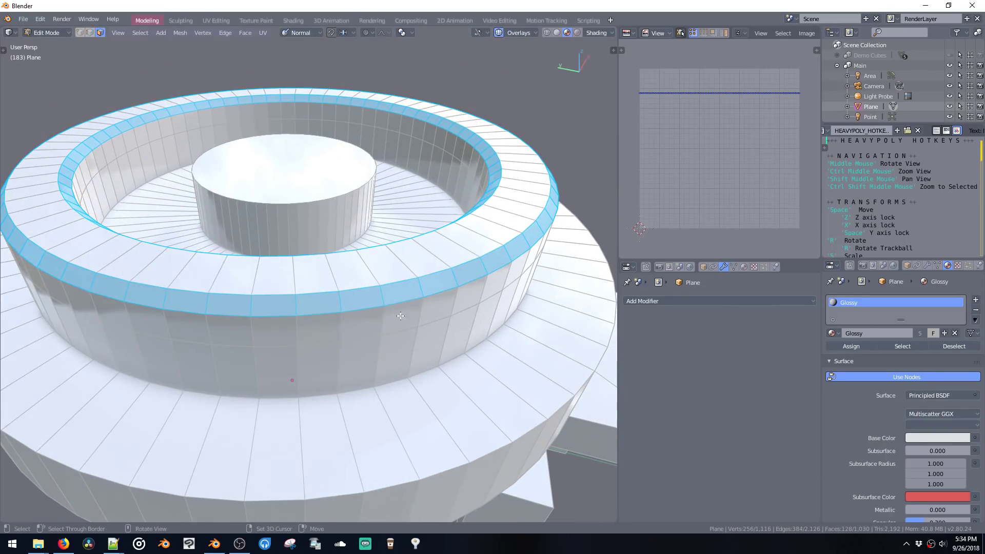
{"action": "double_click", "coordinate": [486, 451]}
{"action": "key", "text": "ctrl+b"}
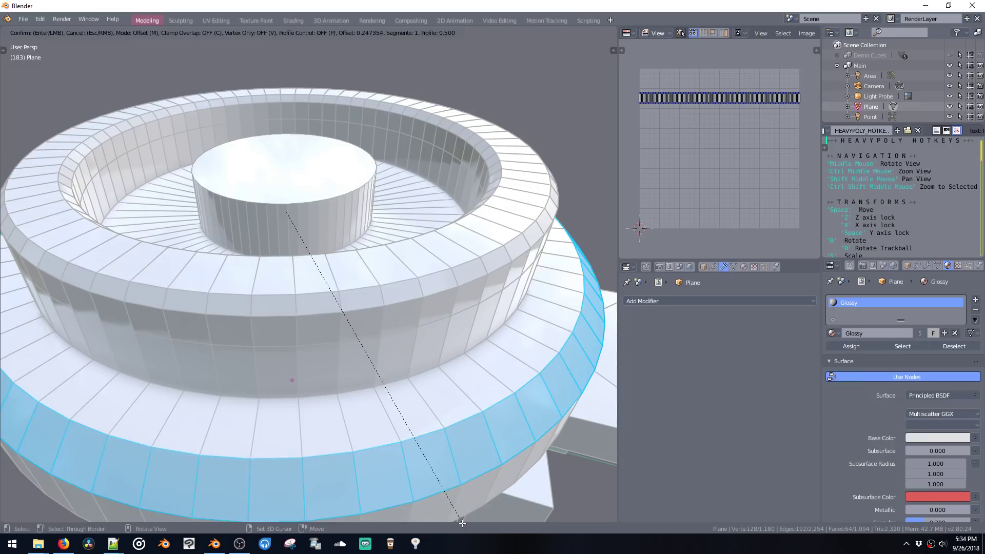
{"action": "left_click", "coordinate": [462, 519]}
Extrude the disc's beveled band outward along its normals into a flared rim
{"action": "middle_click_drag", "start_coordinate": [462, 519], "coordinate": [436, 431], "text": "shift"}
{"action": "key", "text": "alt+s"}
{"action": "left_click", "coordinate": [460, 388]}
{"action": "middle_click_drag", "start_coordinate": [460, 389], "coordinate": [413, 333], "text": "ctrl"}
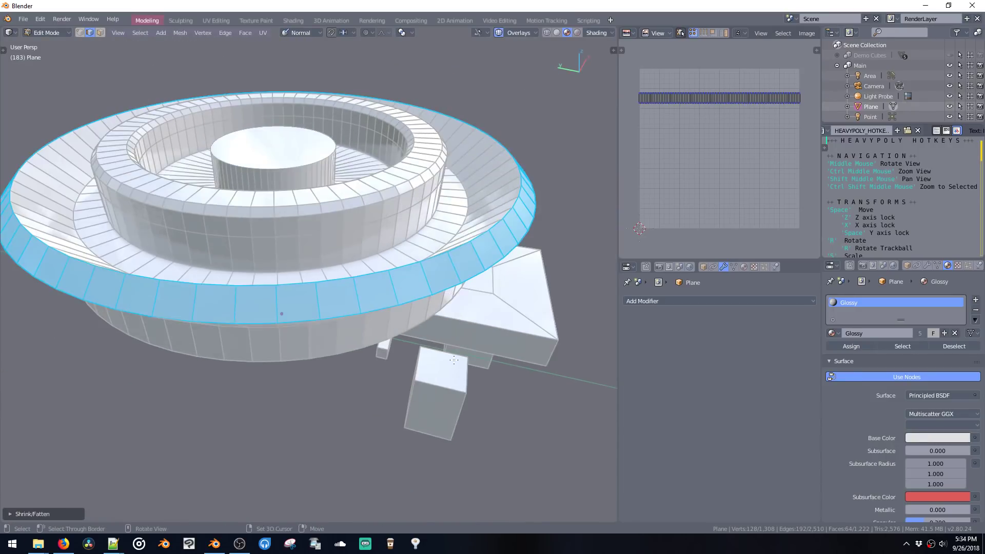
Duplicate the slab's central top face and place the copy in the empty space beside the slab
{"action": "middle_click_drag", "start_coordinate": [414, 292], "coordinate": [412, 260]}
{"action": "key", "text": "ctrl+space"}
{"action": "left_click", "coordinate": [447, 309]}
{"action": "left_click", "coordinate": [452, 334]}
{"action": "middle_click_drag", "start_coordinate": [458, 334], "coordinate": [416, 362], "text": "shift"}
{"action": "key", "text": "ctrl+space"}
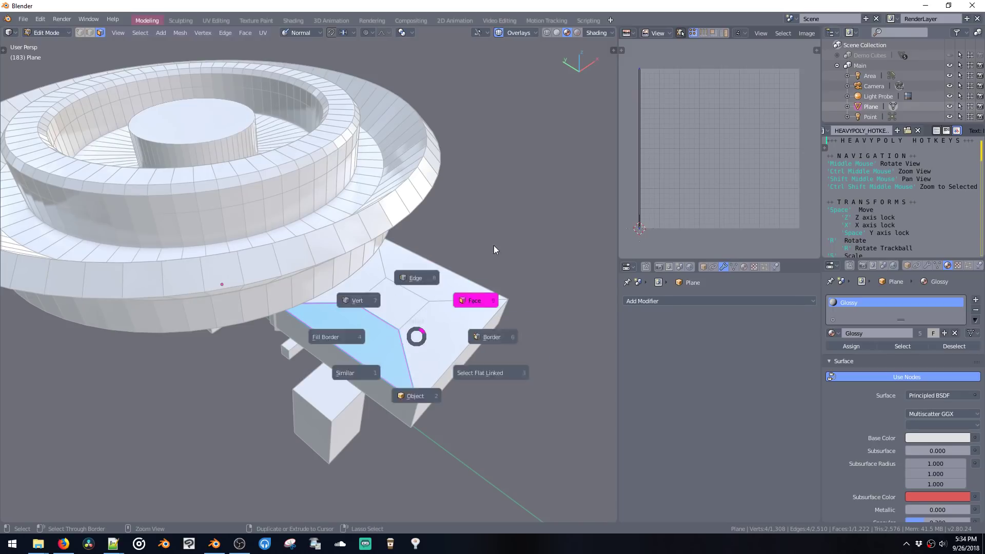
{"action": "left_click", "coordinate": [494, 246]}
{"action": "left_click", "coordinate": [394, 304]}
{"action": "key", "text": "shift+d"}
{"action": "left_click", "coordinate": [524, 199]}
Extrude one edge of the copied face about 1.6 m along the Y axis
{"action": "middle_click_drag", "start_coordinate": [547, 219], "coordinate": [386, 235], "text": "shift"}
{"action": "key", "text": "2"}
{"action": "left_click", "coordinate": [454, 266]}
{"action": "middle_click_drag", "start_coordinate": [386, 235], "coordinate": [396, 249]}
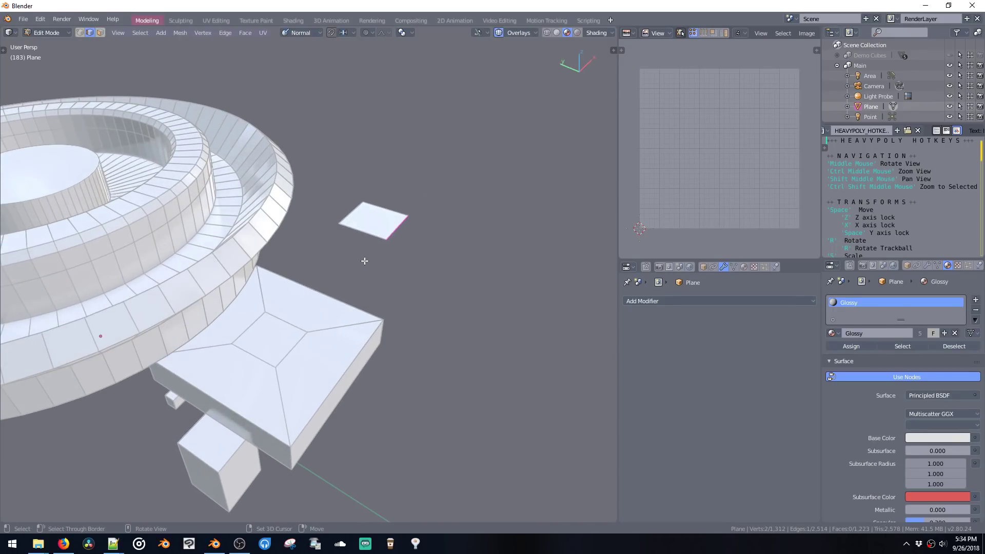
{"action": "key", "text": "e"}
{"action": "key", "text": "y"}
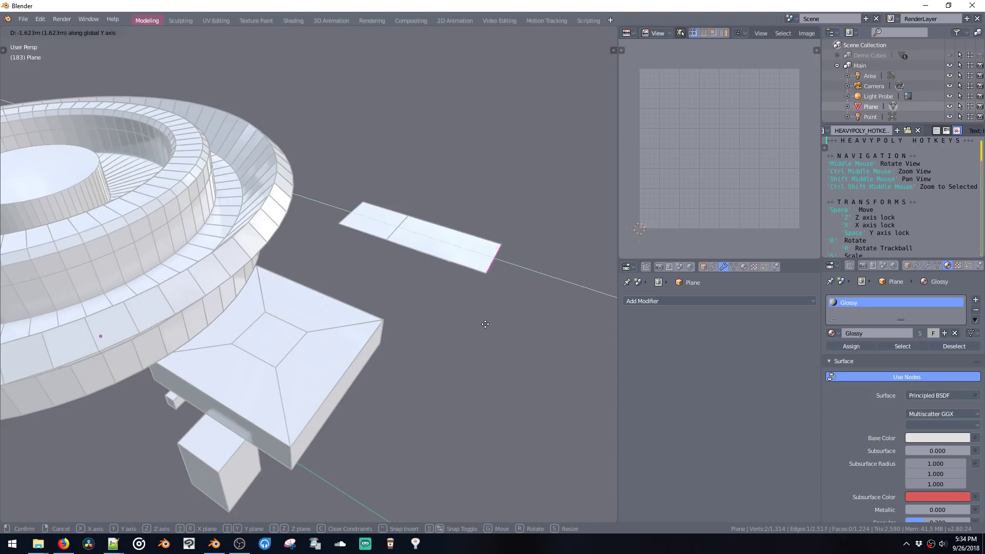
{"action": "left_click", "coordinate": [429, 274]}
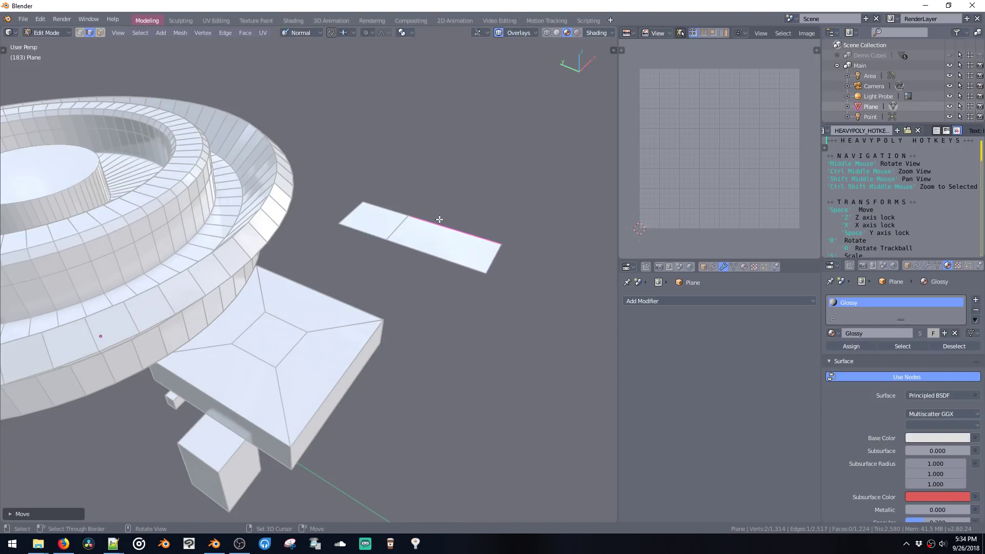
Extrude the strip's two long-side edges along the X axis twice, forming additional rows of faces
{"action": "middle_click_drag", "start_coordinate": [388, 211], "coordinate": [323, 198]}
{"action": "key", "text": "e"}
{"action": "key", "text": "x"}
{"action": "left_click", "coordinate": [522, 256]}
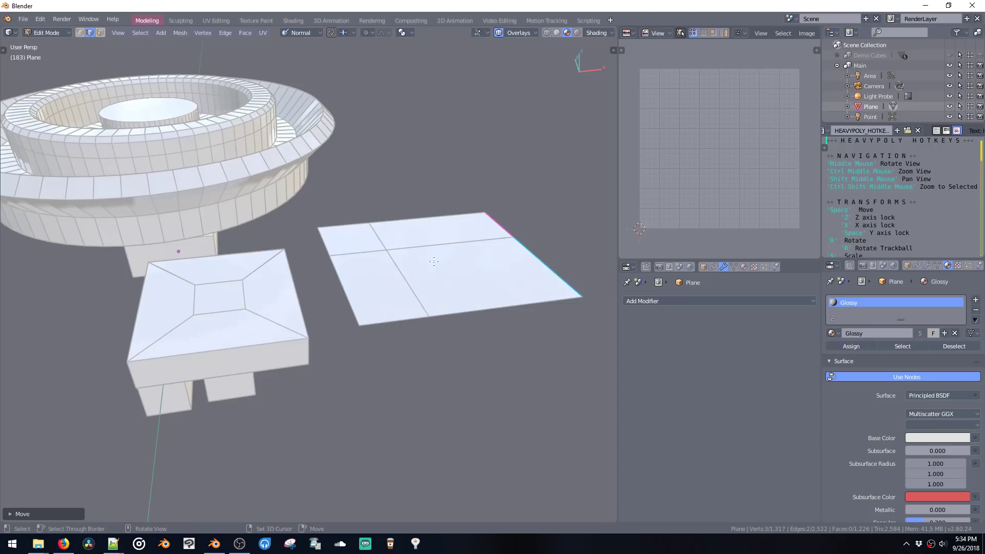
{"action": "middle_click_drag", "start_coordinate": [456, 271], "coordinate": [390, 267], "text": "shift"}
{"action": "key", "text": "e"}
{"action": "key", "text": "x"}
{"action": "left_click", "coordinate": [501, 266]}
Extrude the path of three edges along the grid's front border along the Y axis
{"action": "middle_click_drag", "start_coordinate": [502, 267], "coordinate": [445, 210]}
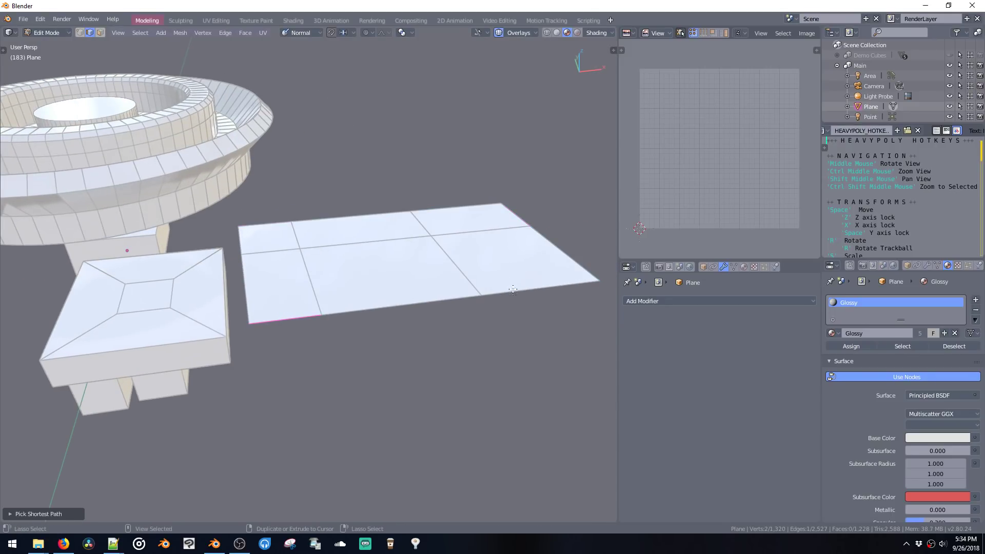
{"action": "left_click", "coordinate": [485, 297], "text": "ctrl"}
{"action": "key", "text": "e"}
{"action": "key", "text": "space"}
{"action": "left_click", "coordinate": [480, 391]}
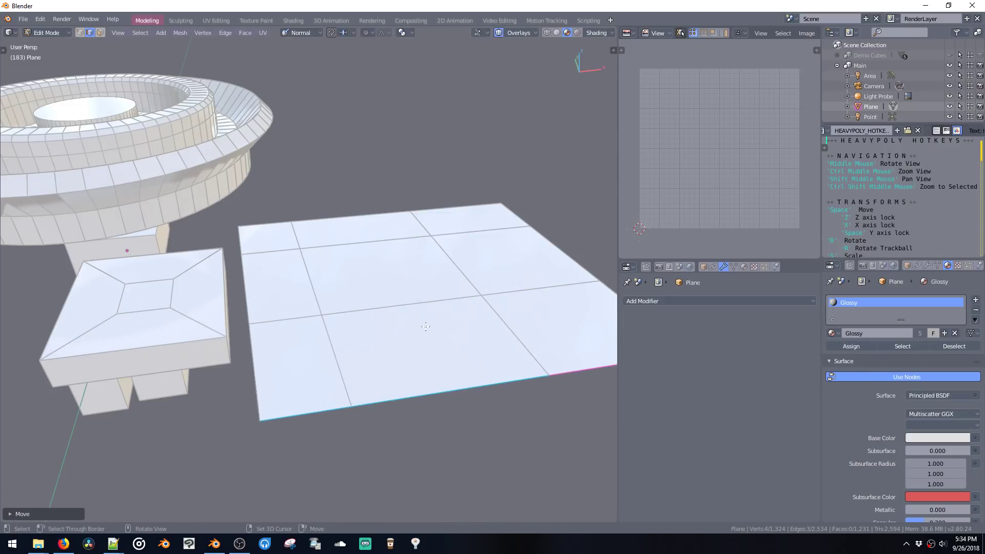
Extrude a vertex on the grid's border six times into a zigzag chain of edges above the grid
{"action": "middle_click_drag", "start_coordinate": [426, 326], "coordinate": [393, 377]}
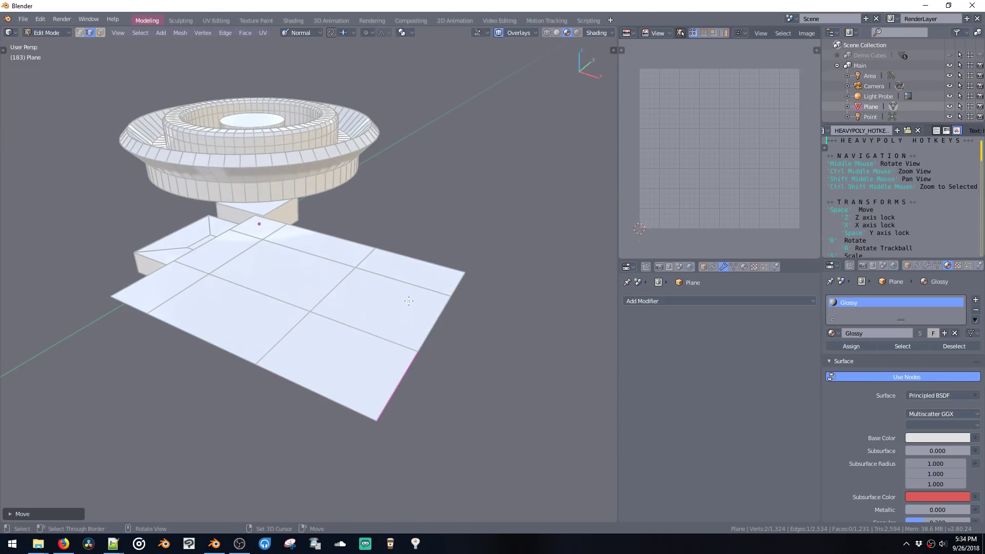
{"action": "key", "text": "1"}
{"action": "left_click", "coordinate": [367, 239]}
{"action": "middle_click_drag", "start_coordinate": [368, 240], "coordinate": [367, 293]}
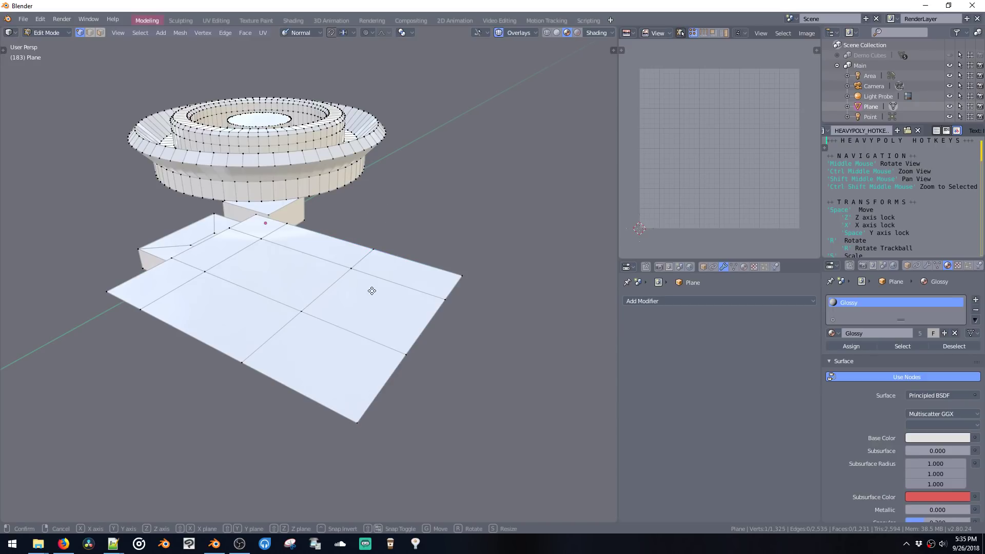
{"action": "key", "text": "shift+space"}
{"action": "left_click", "coordinate": [423, 257]}
{"action": "key", "text": "shift+space"}
{"action": "left_click", "coordinate": [354, 269]}
{"action": "key", "text": "shift+space"}
{"action": "left_click", "coordinate": [309, 300]}
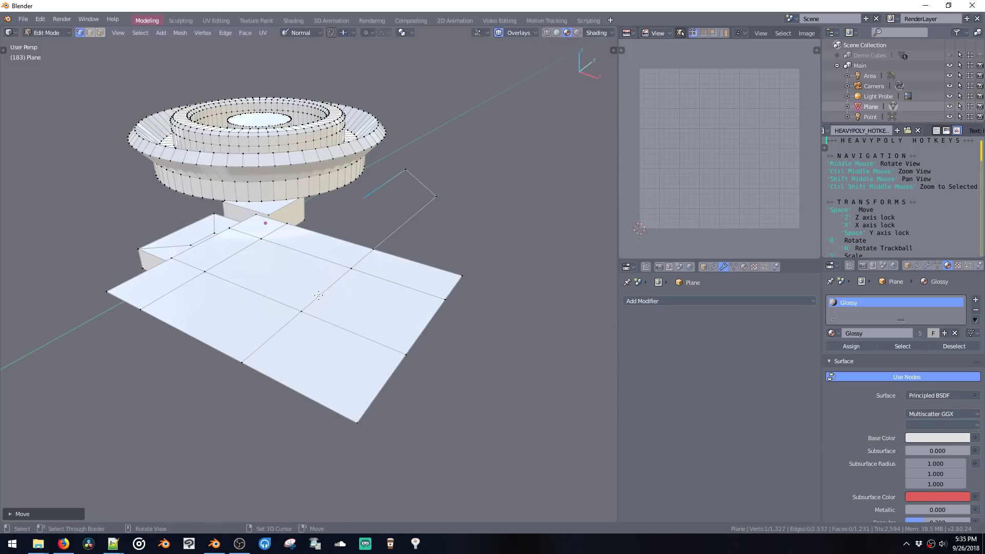
{"action": "key", "text": "e"}
{"action": "left_click", "coordinate": [298, 308]}
{"action": "key", "text": "e"}
{"action": "left_click", "coordinate": [350, 331]}
{"action": "key", "text": "e"}
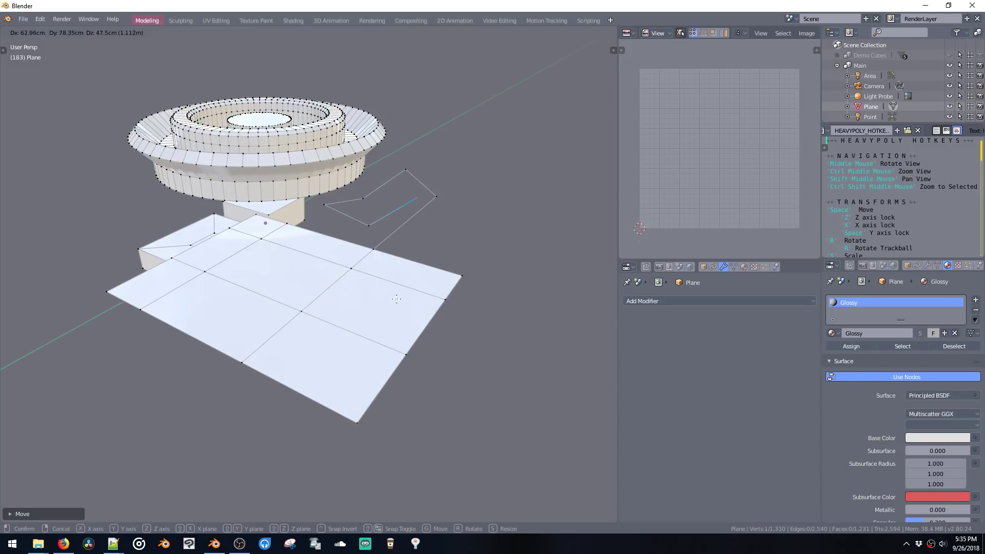
{"action": "left_click", "coordinate": [350, 331]}
Place a separate vertex below the grid and extrude it into an open zigzag outline of five edges
{"action": "middle_click_drag", "start_coordinate": [350, 331], "coordinate": [362, 277]}
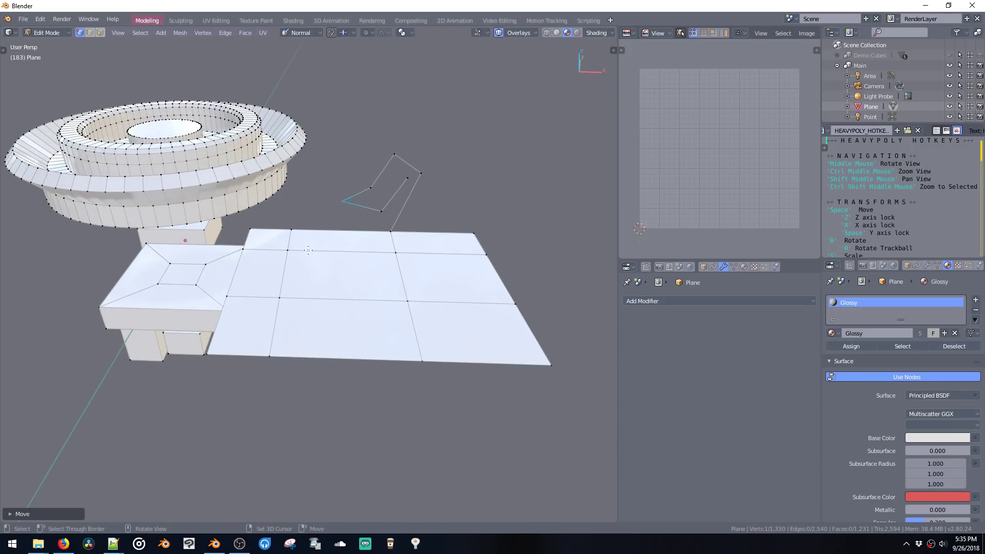
{"action": "left_click_drag", "start_coordinate": [321, 74], "coordinate": [356, 125]}
{"action": "middle_click_drag", "start_coordinate": [343, 196], "coordinate": [373, 309]}
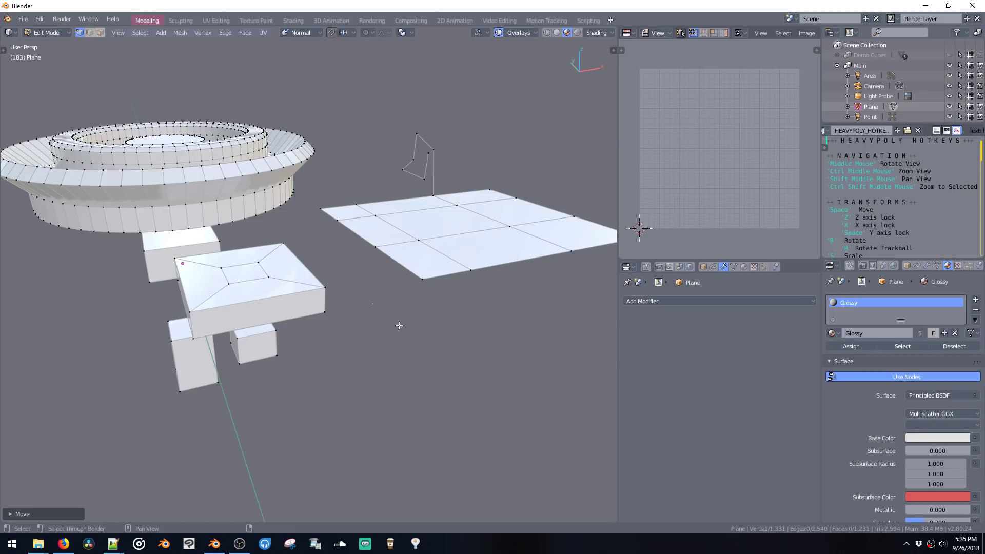
{"action": "key", "text": "e"}
{"action": "left_click", "coordinate": [488, 404]}
{"action": "key", "text": "e"}
{"action": "left_click", "coordinate": [523, 349]}
{"action": "key", "text": "e"}
{"action": "key", "text": "shift+space"}
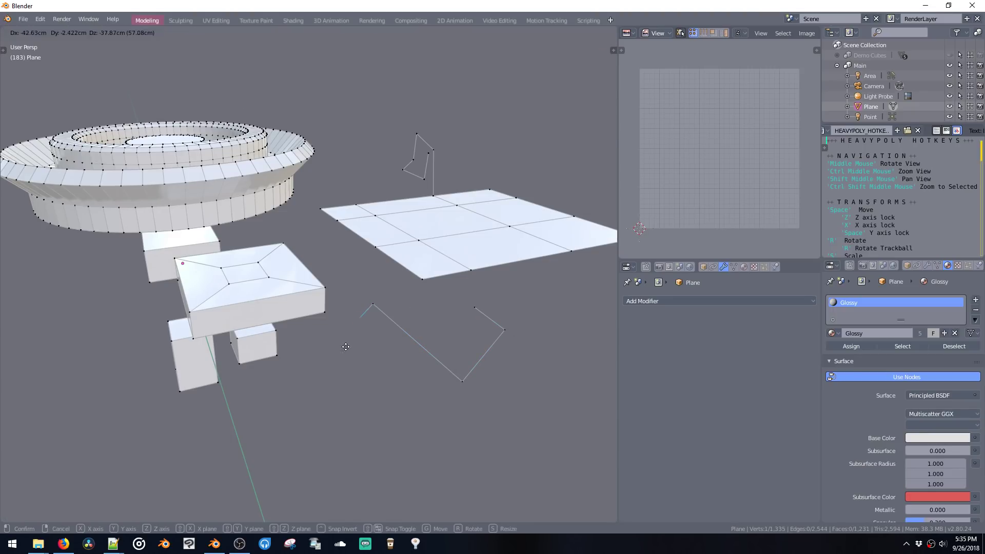
{"action": "left_click", "coordinate": [334, 358]}
{"action": "key", "text": "shift+space"}
{"action": "left_click", "coordinate": [342, 271]}
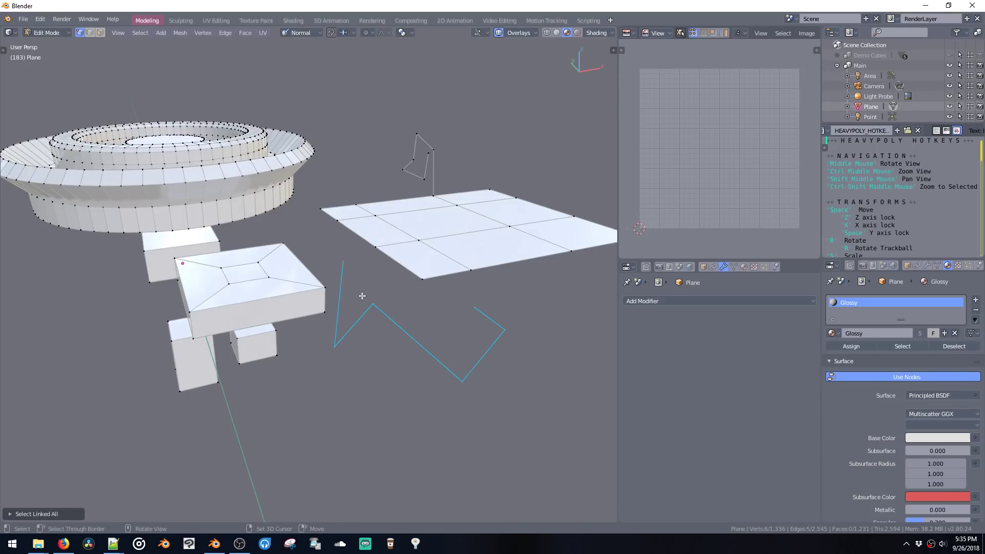
Fill the linked zigzag outline with a face and extrude it into a thick solid
{"action": "middle_click_drag", "start_coordinate": [371, 333], "coordinate": [331, 324]}
{"action": "key", "text": "shift+space"}
{"action": "left_click", "coordinate": [337, 358]}
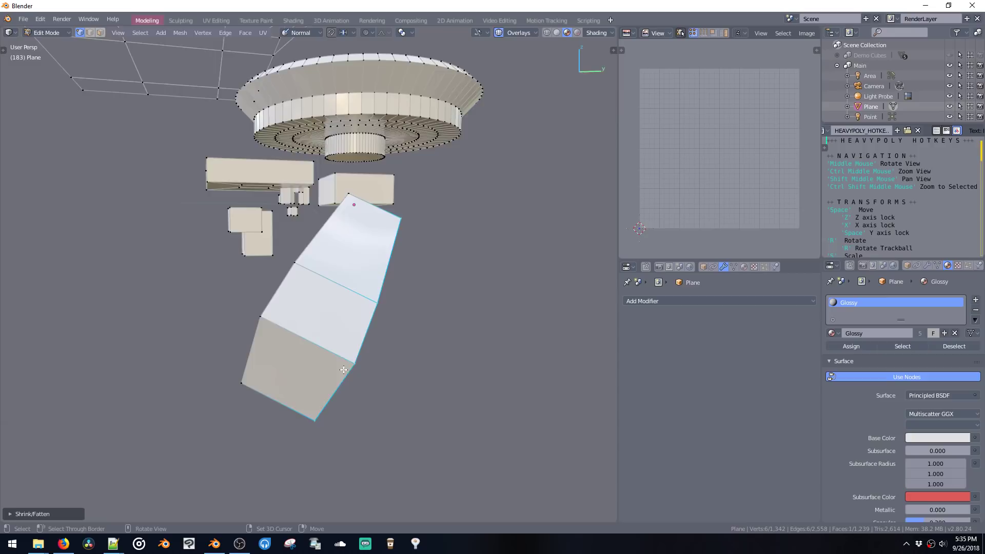
Duplicate a single face of the grid and place the copy in the empty space below the grid
{"action": "middle_click_drag", "start_coordinate": [280, 248], "coordinate": [322, 255]}
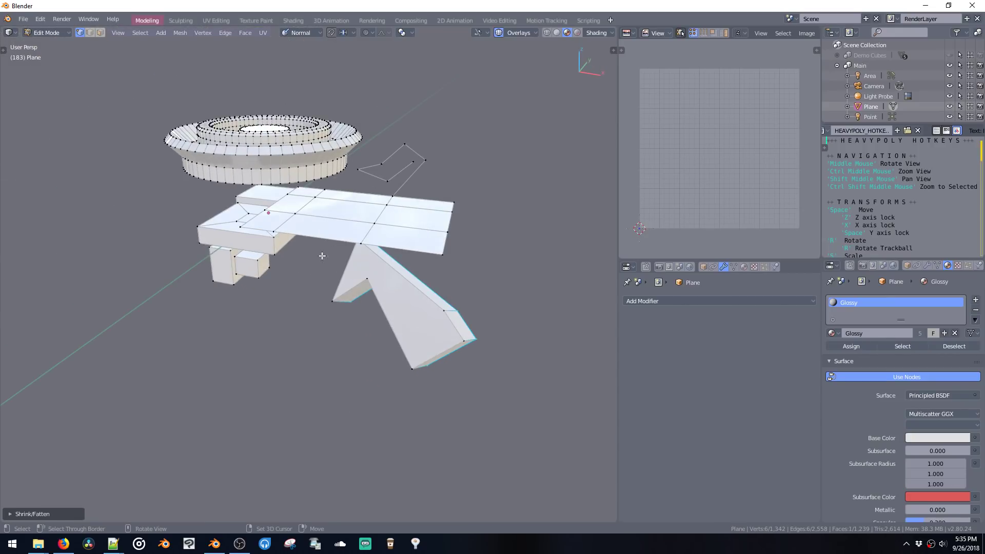
{"action": "key", "text": "ctrl+space"}
{"action": "left_click", "coordinate": [372, 244]}
{"action": "key", "text": "shift+d"}
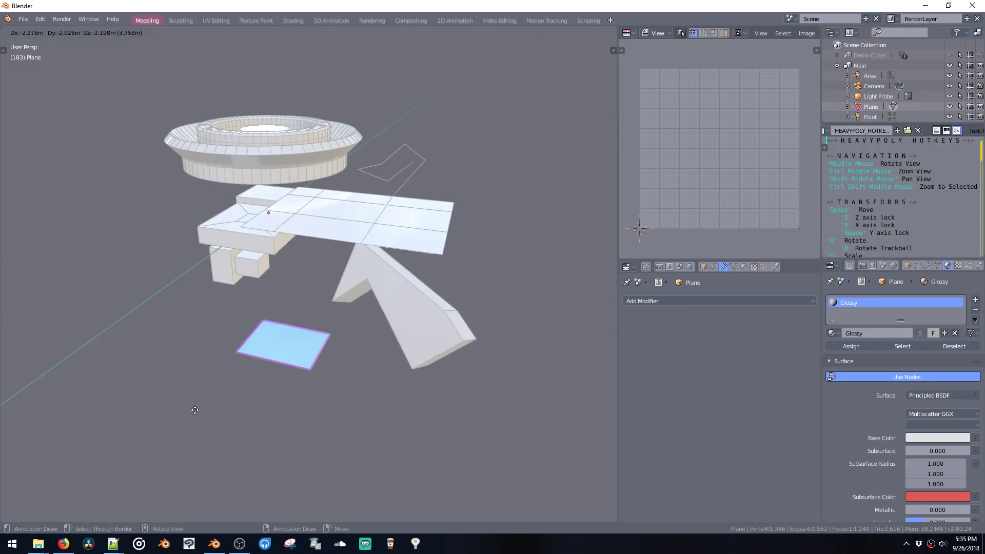
{"action": "left_click", "coordinate": [215, 396]}
Extrude the duplicated face along its normal into a block using Extrude and Move on Normals
{"action": "key", "text": "F3"}
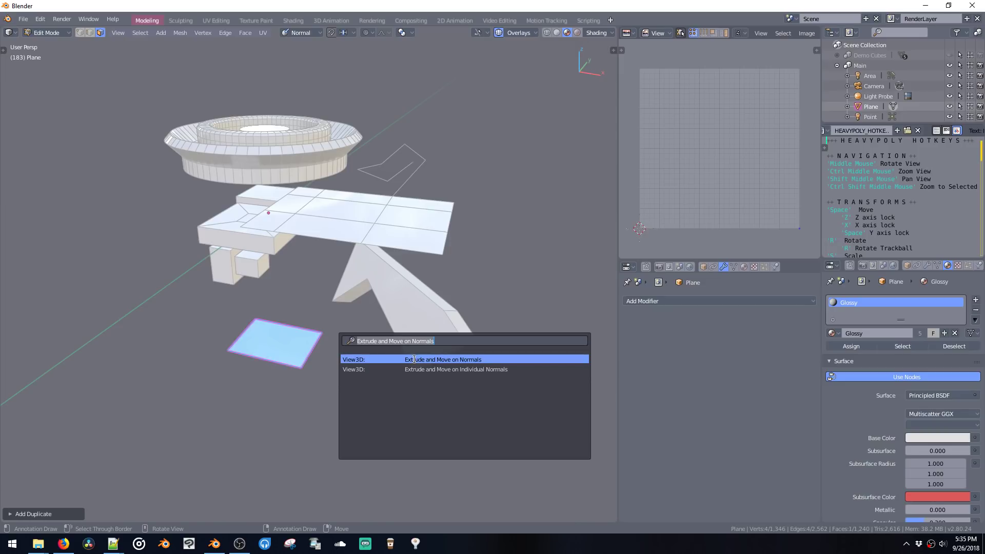
{"action": "key", "text": "Return"}
{"action": "left_click", "coordinate": [383, 397]}
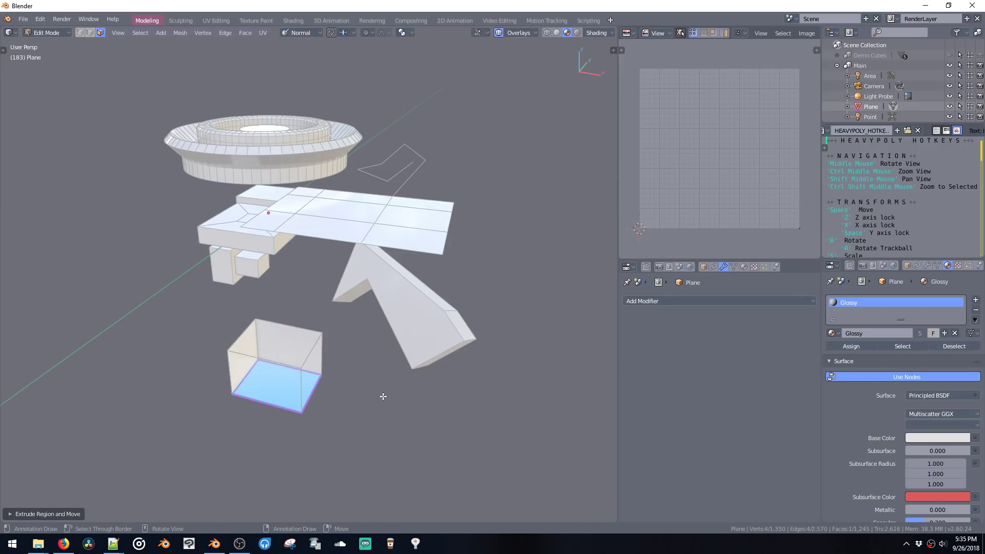
Extrude one side face of the new block outward into a long box
{"action": "middle_click_drag", "start_coordinate": [299, 354], "coordinate": [413, 337]}
{"action": "middle_click_drag", "start_coordinate": [496, 306], "coordinate": [460, 346]}
{"action": "key", "text": "e"}
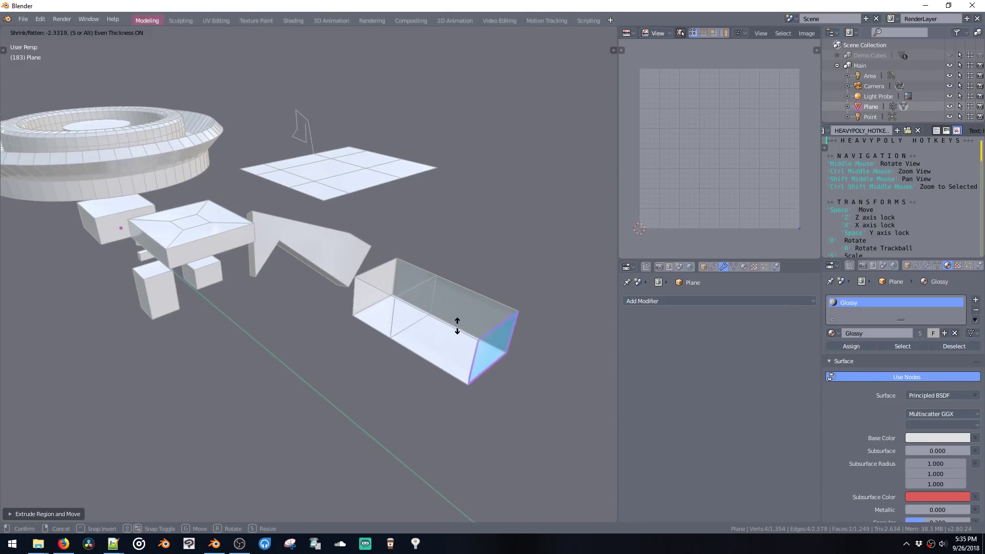
{"action": "left_click", "coordinate": [438, 318]}
Delete the zigzag chain of edges above the face grid
{"action": "middle_click_drag", "start_coordinate": [337, 247], "coordinate": [435, 230]}
{"action": "key", "text": "1"}
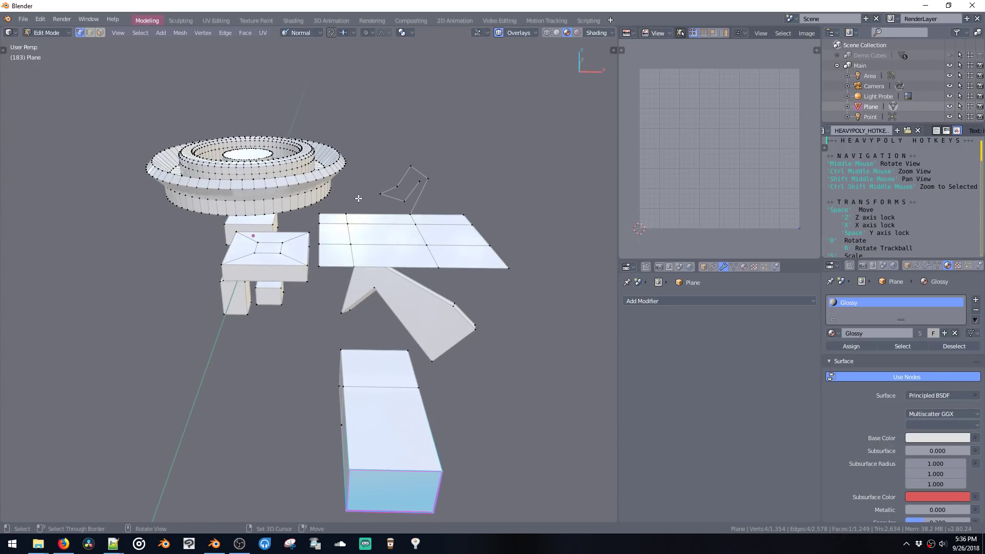
{"action": "left_click_drag", "start_coordinate": [362, 138], "coordinate": [444, 206]}
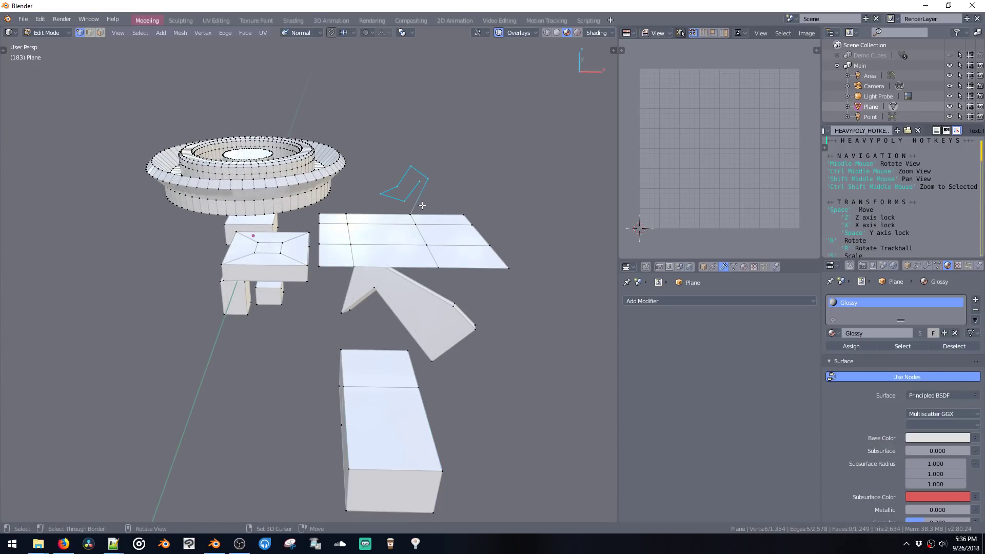
Extrude the entire linked face grid into a thick block
{"action": "double_click", "coordinate": [409, 212]}
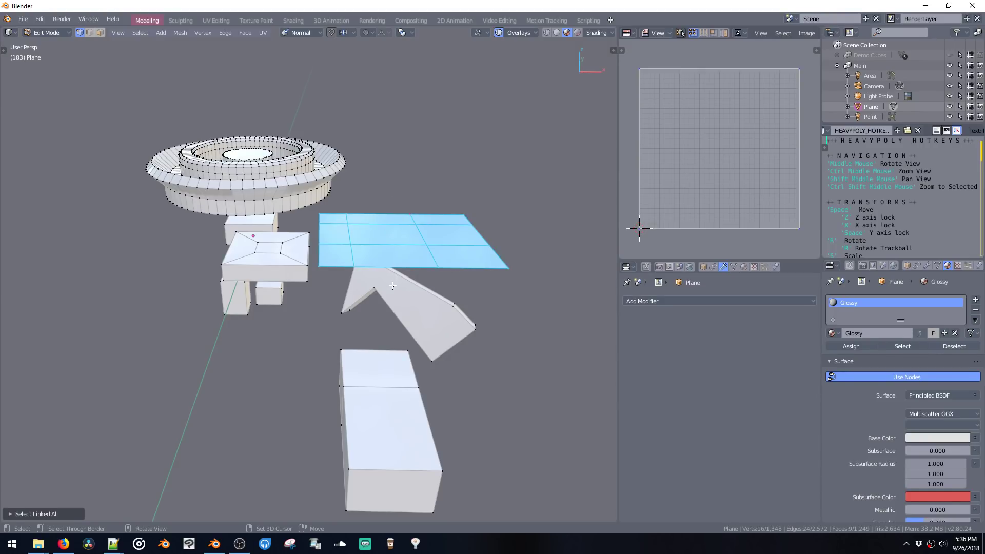
{"action": "key", "text": "ctrl+space"}
{"action": "left_click", "coordinate": [493, 203]}
{"action": "middle_click_drag", "start_coordinate": [410, 259], "coordinate": [429, 274]}
{"action": "key", "text": "e"}
{"action": "left_click", "coordinate": [417, 215]}
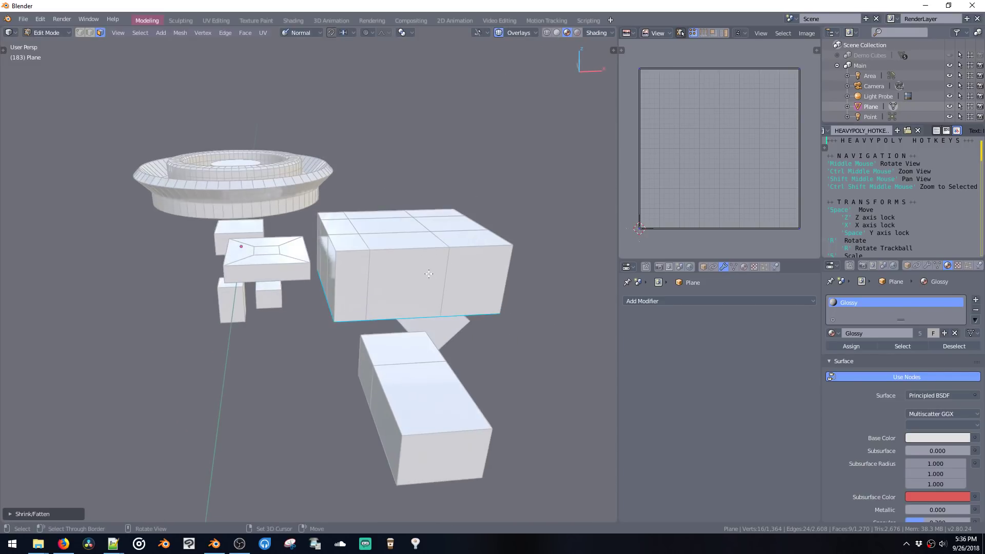
Bevel the outer edge loop around the thick block's top with one segment and an offset of about 0.34
{"action": "left_click", "coordinate": [430, 209], "text": "ctrl+shift"}
{"action": "key", "text": "ctrl+b"}
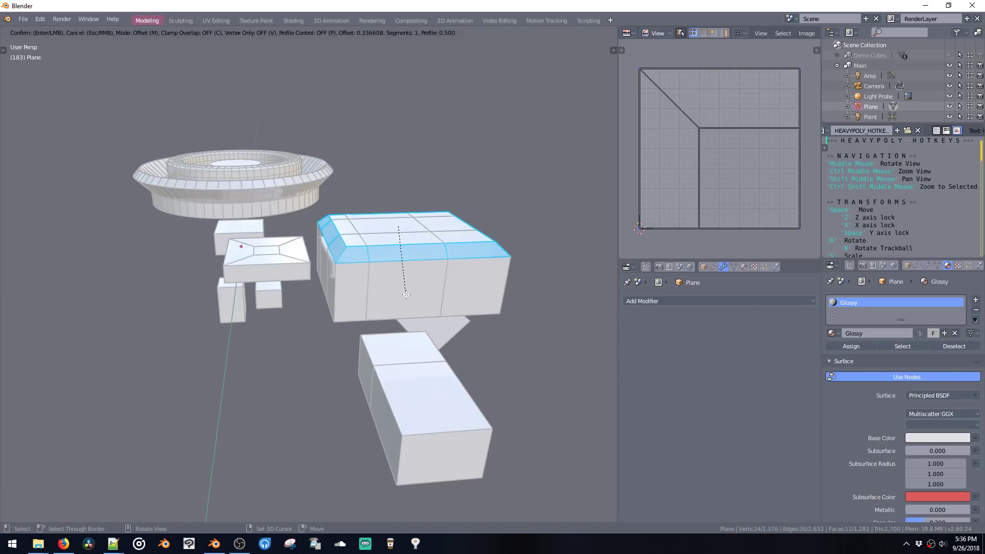
{"action": "left_click", "coordinate": [406, 297]}
Box-select vertices along the bevelled top of the thick block
{"action": "middle_click_drag", "start_coordinate": [424, 238], "coordinate": [437, 250]}
{"action": "key", "text": "1"}
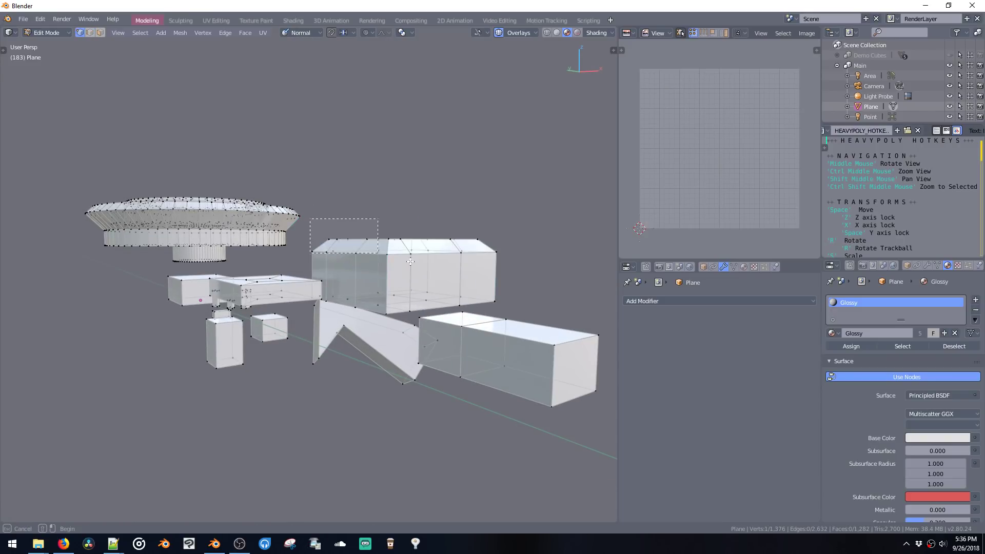